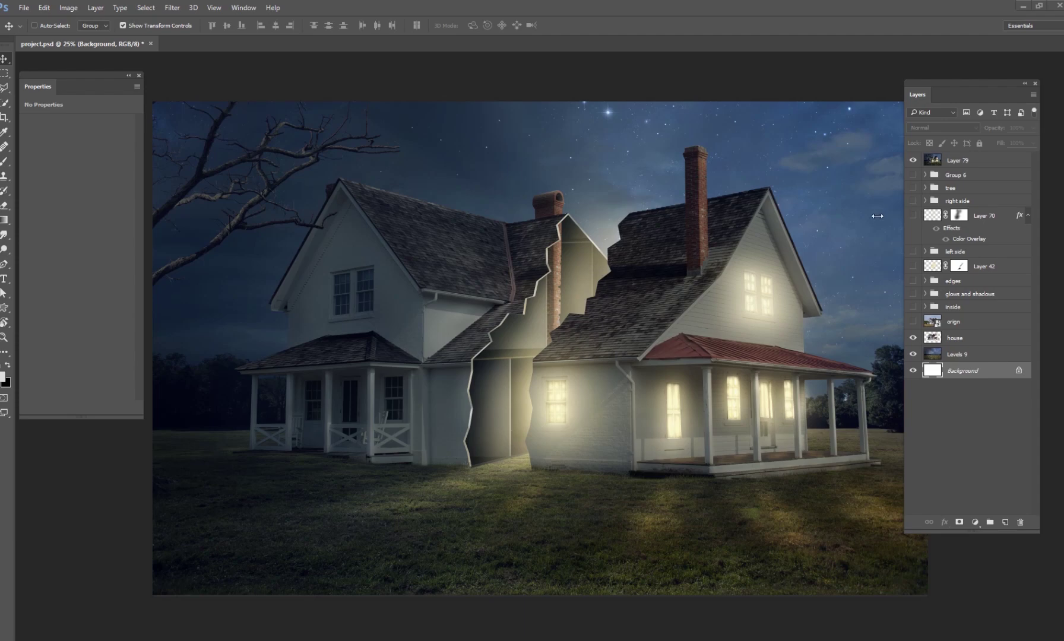
Hide Layer 79 and the orign layer so only the house photo sits over the night field
click(913, 321)
click(913, 160)
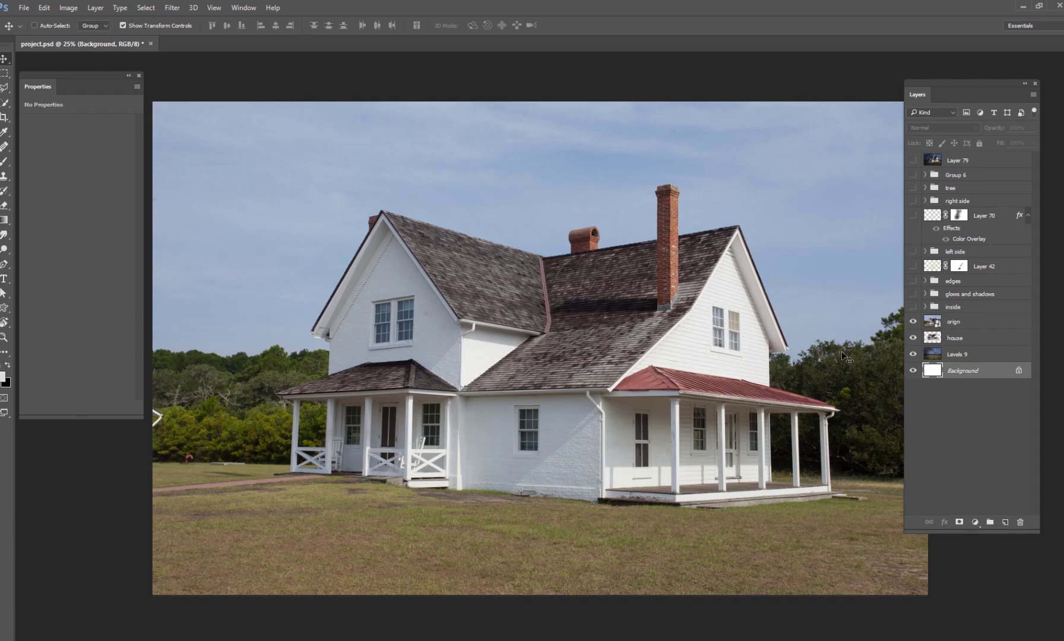
click(913, 337)
click(913, 322)
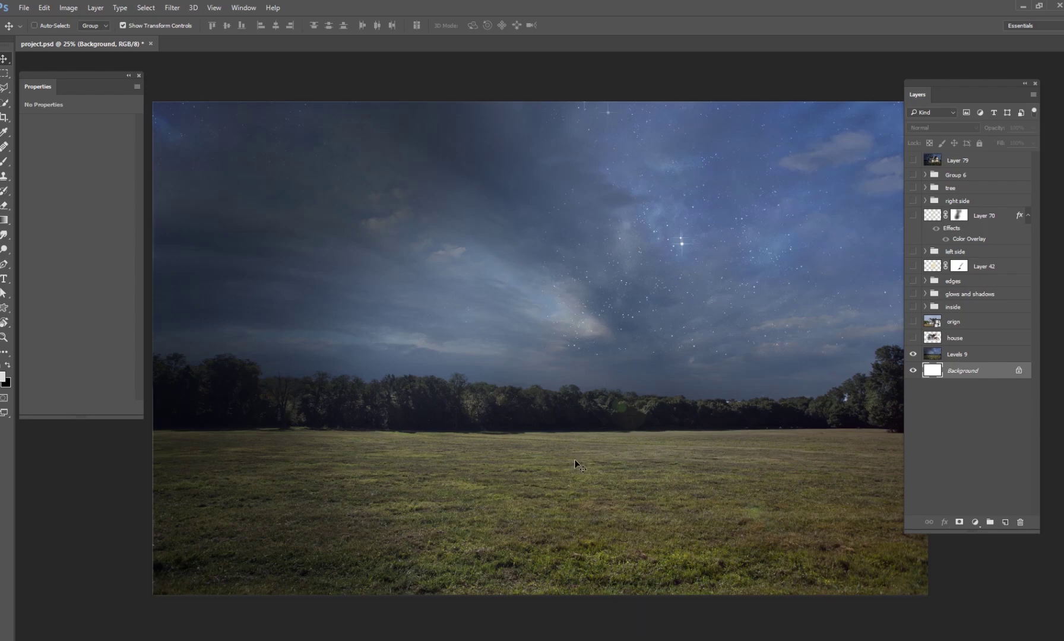
click(913, 337)
Duplicate the house layer into 'house copy', leaving the house in its original position
click(948, 339)
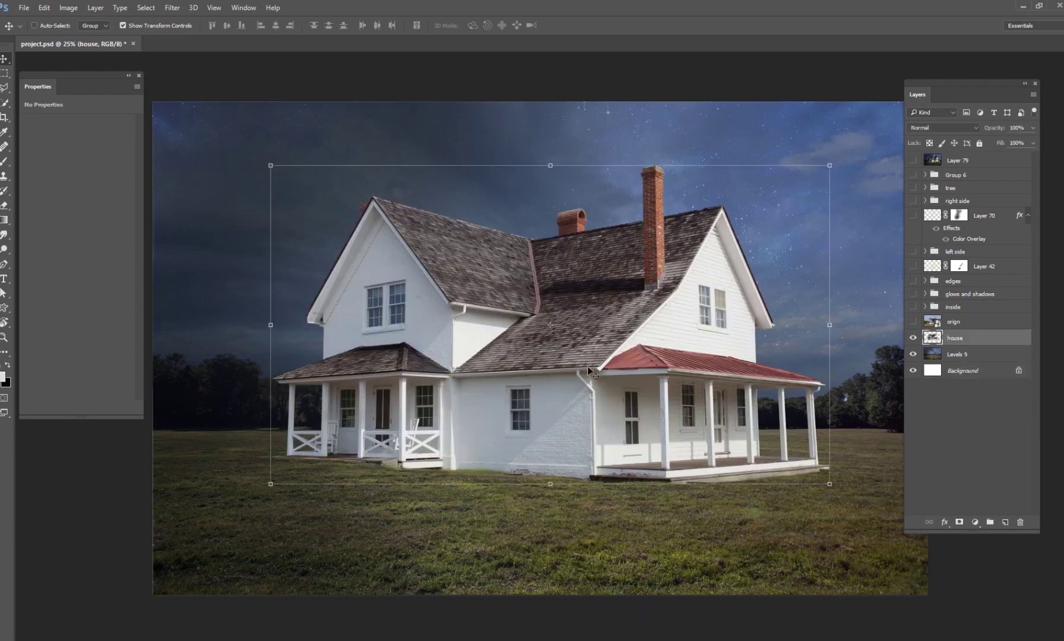
drag(649, 377, 659, 401)
key(ctrl+z)
key(ctrl+j)
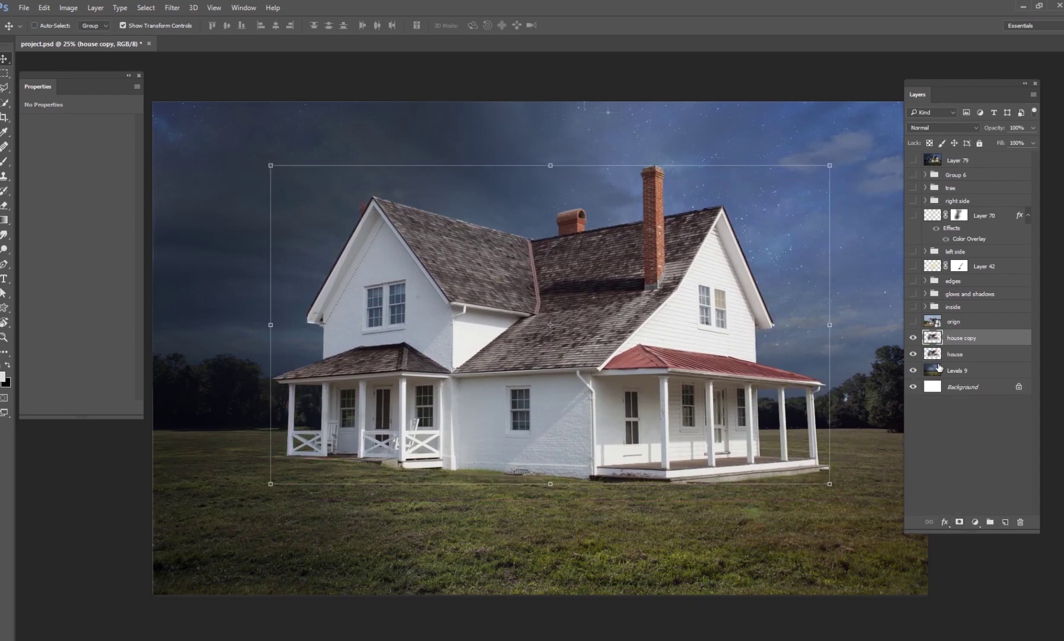
click(939, 372)
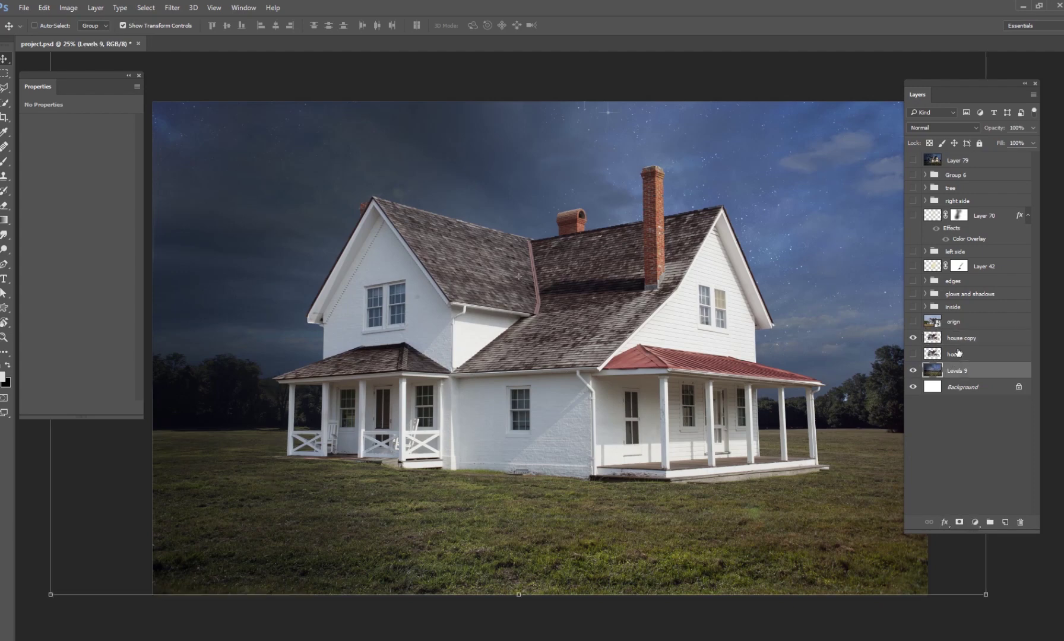
click(953, 341)
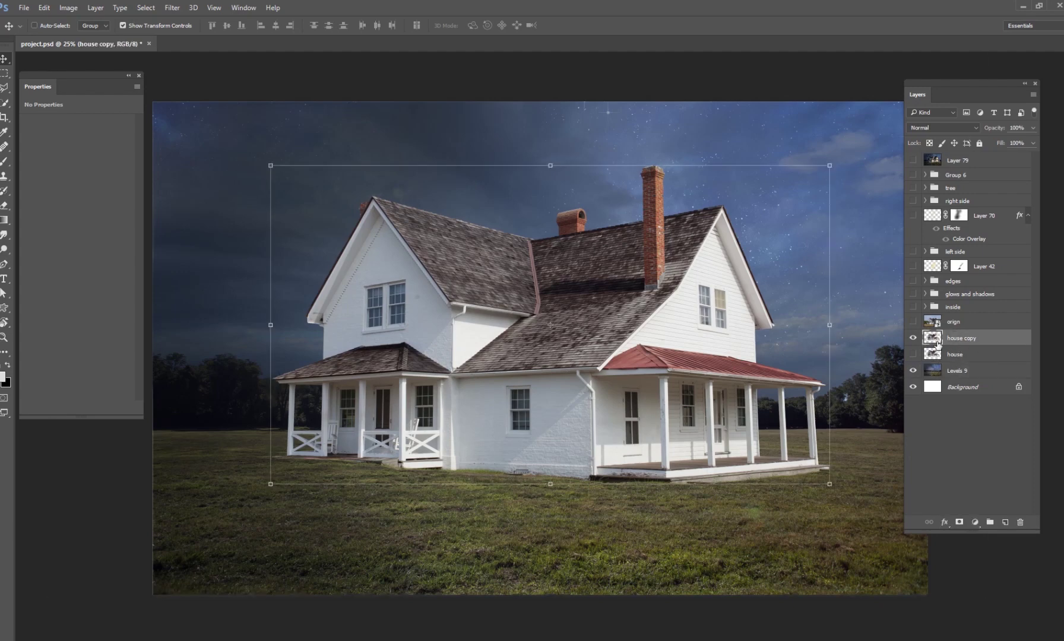
click(5, 87)
Trace a Polygonal Lasso zigzag cut line down the house's roof and wall
click(43, 99)
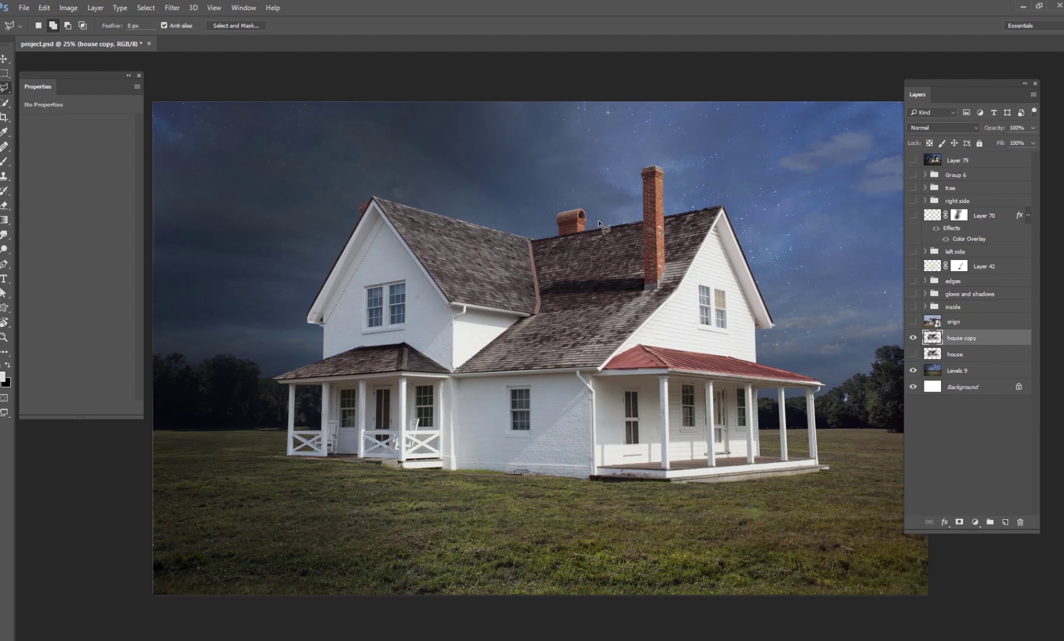
click(595, 222)
click(575, 252)
click(585, 270)
click(564, 286)
click(568, 312)
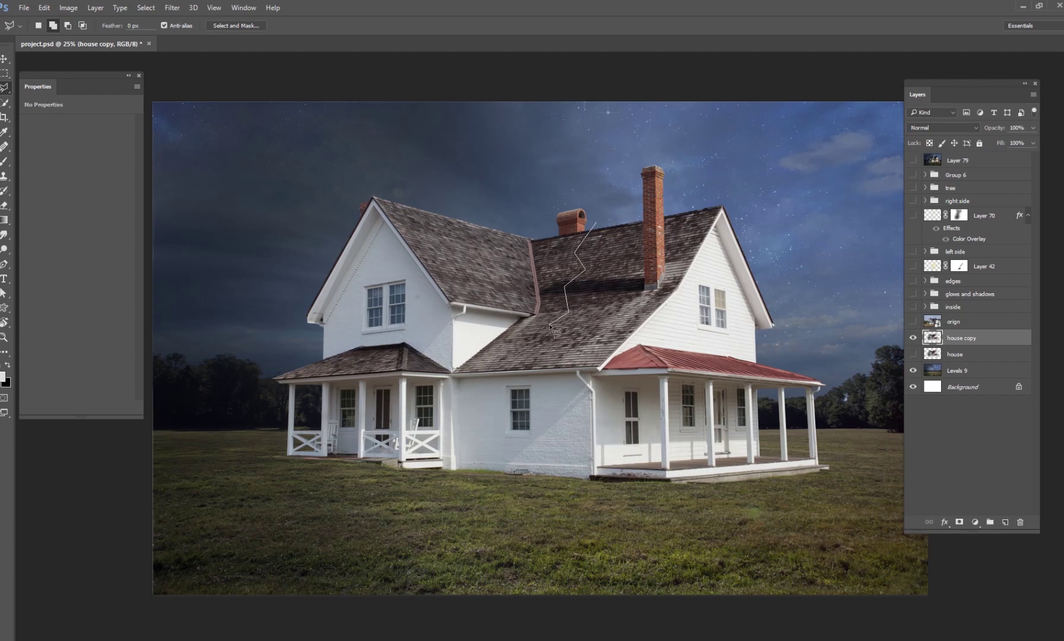
click(516, 363)
click(516, 377)
click(489, 388)
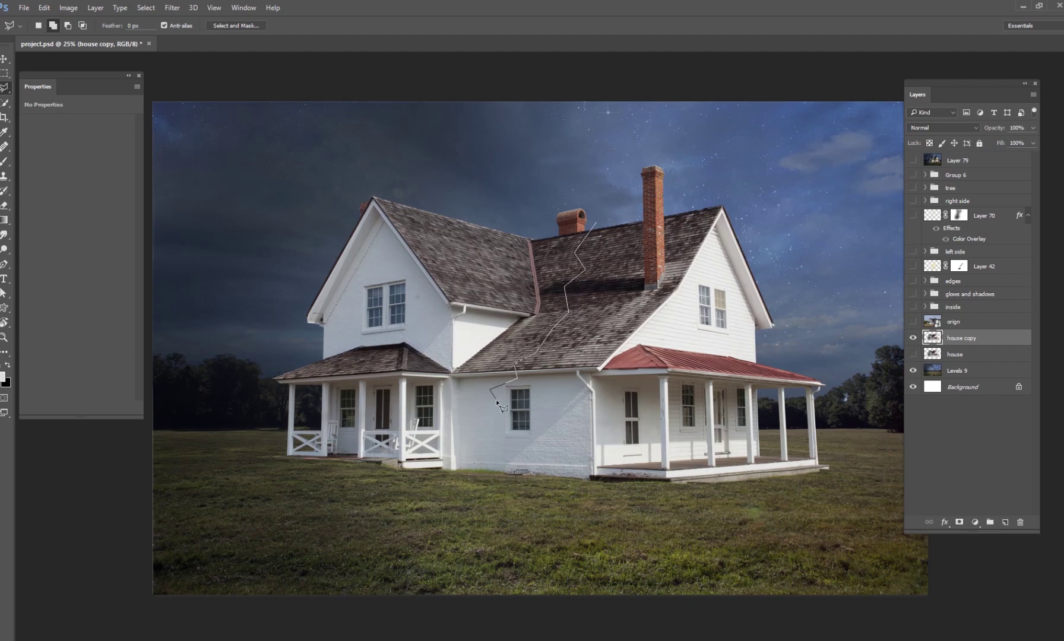
Enclose the house's right half in the selection and delete it from house copy
click(484, 438)
click(491, 459)
click(492, 493)
click(856, 523)
click(884, 466)
click(874, 206)
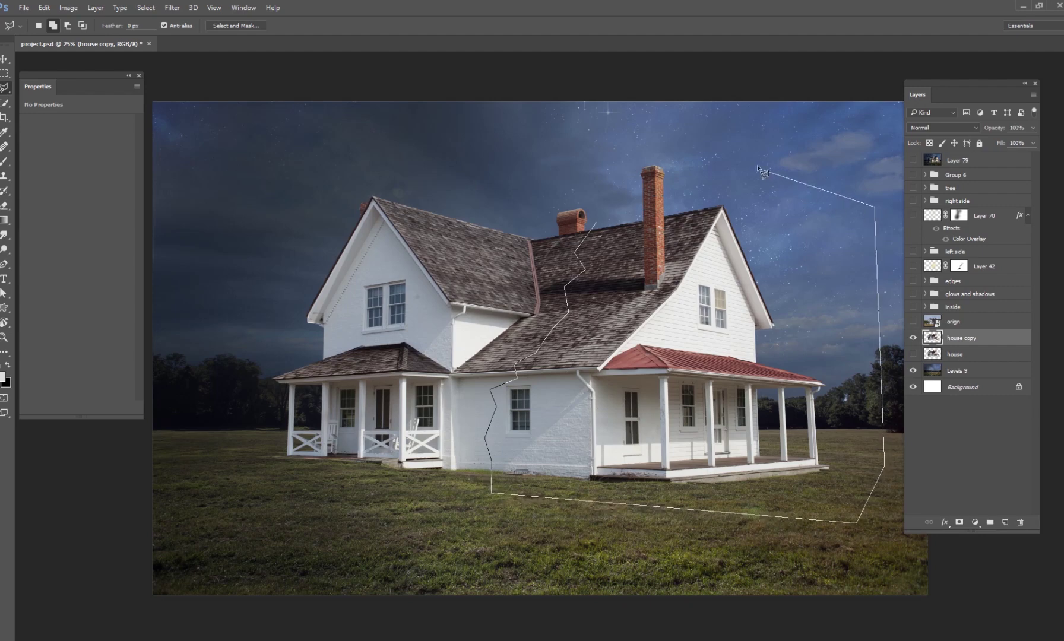
click(640, 111)
click(594, 224)
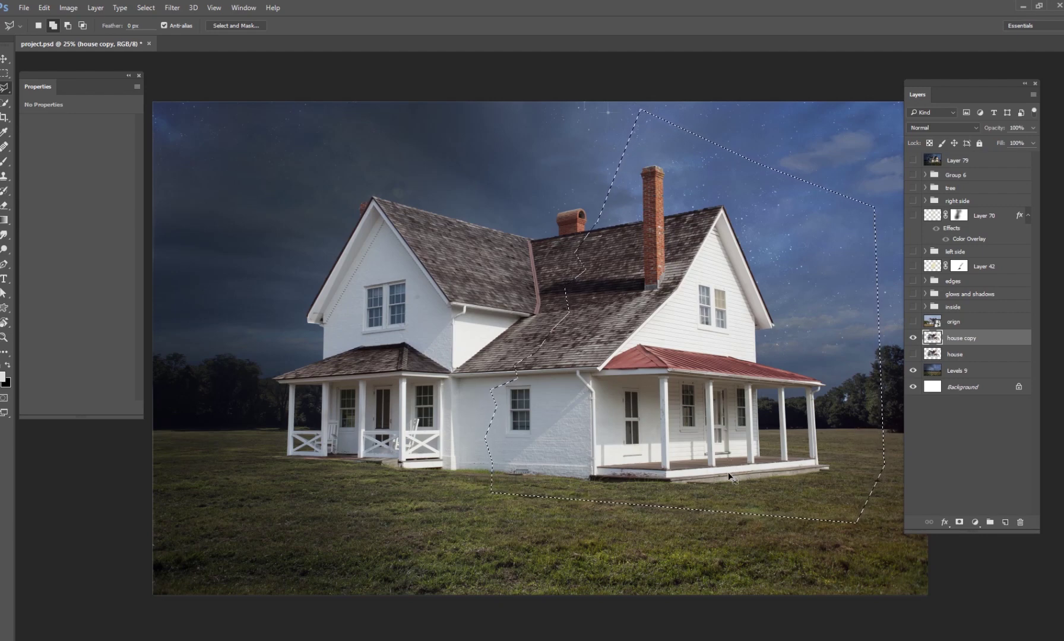
key(Delete)
key(ctrl+d)
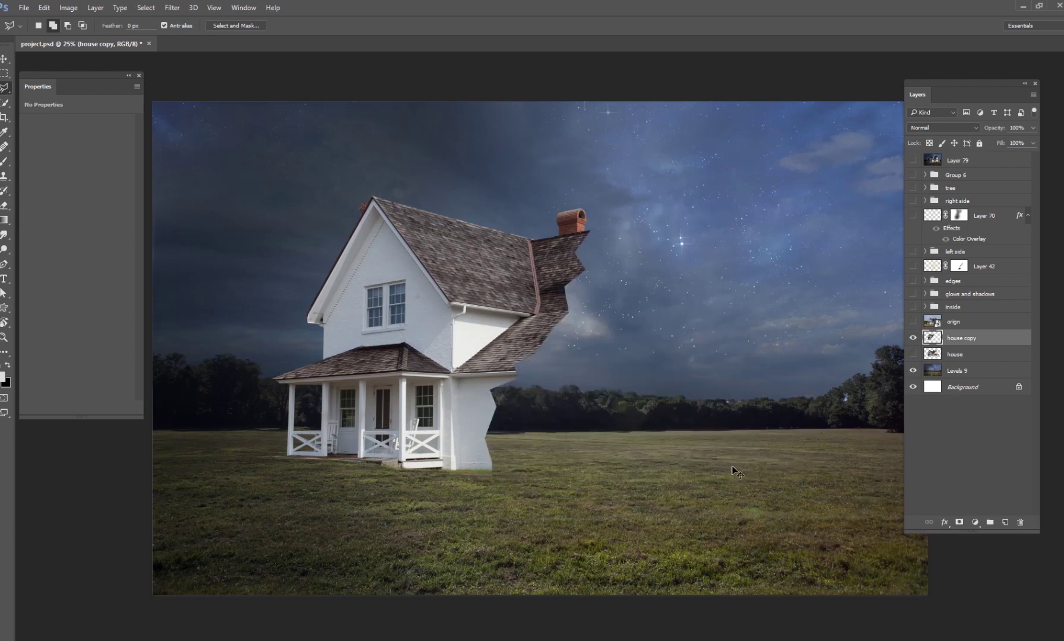
Paste the house as Layer 80 and move the two halves apart to open a sky gap
key(ctrl+v)
key(v)
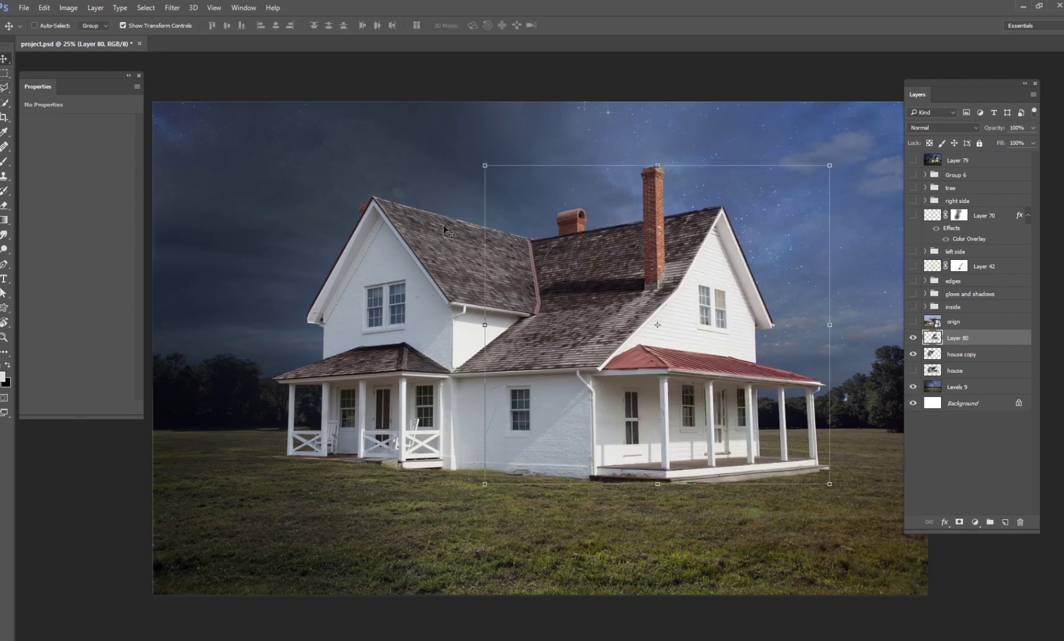
drag(685, 389, 719, 390)
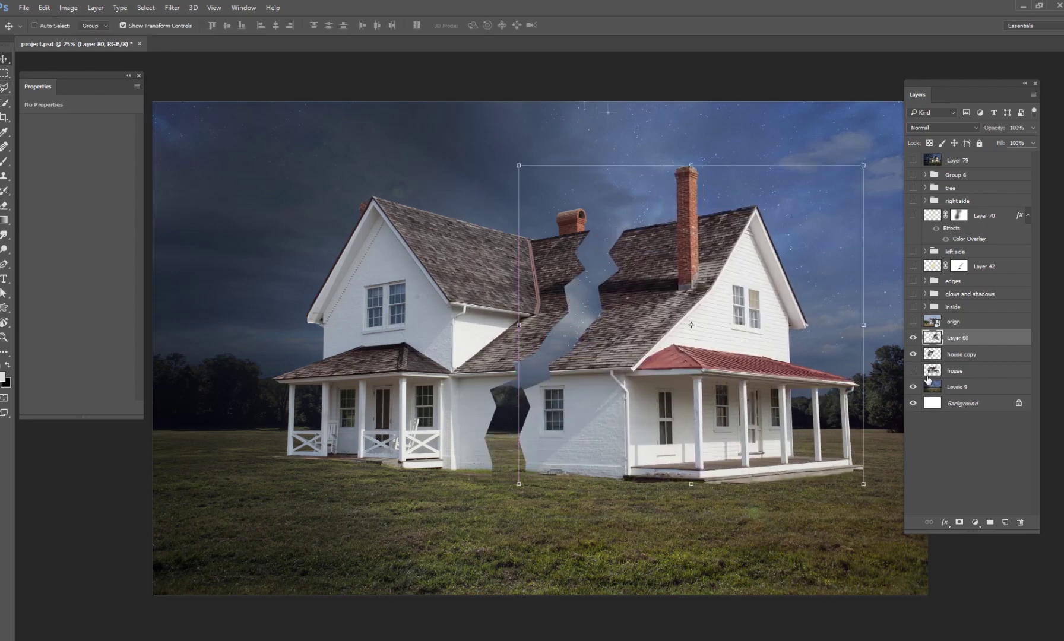
click(962, 355)
mouse_move(552, 341)
mouse_down()
mouse_move(531, 341)
mouse_move(536, 350)
mouse_up()
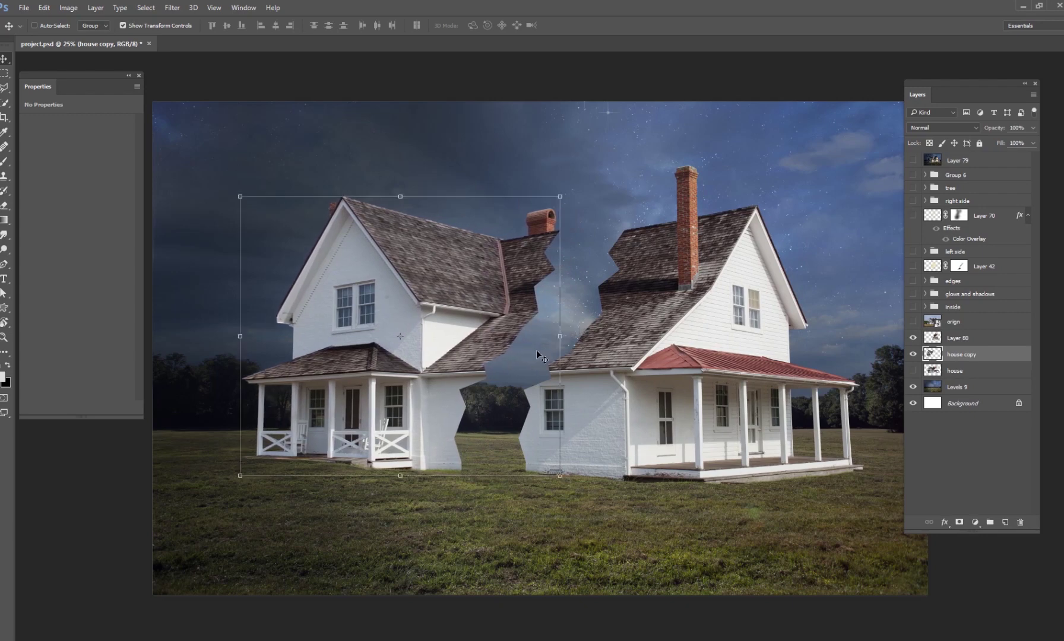
click(957, 337)
drag(693, 376, 679, 378)
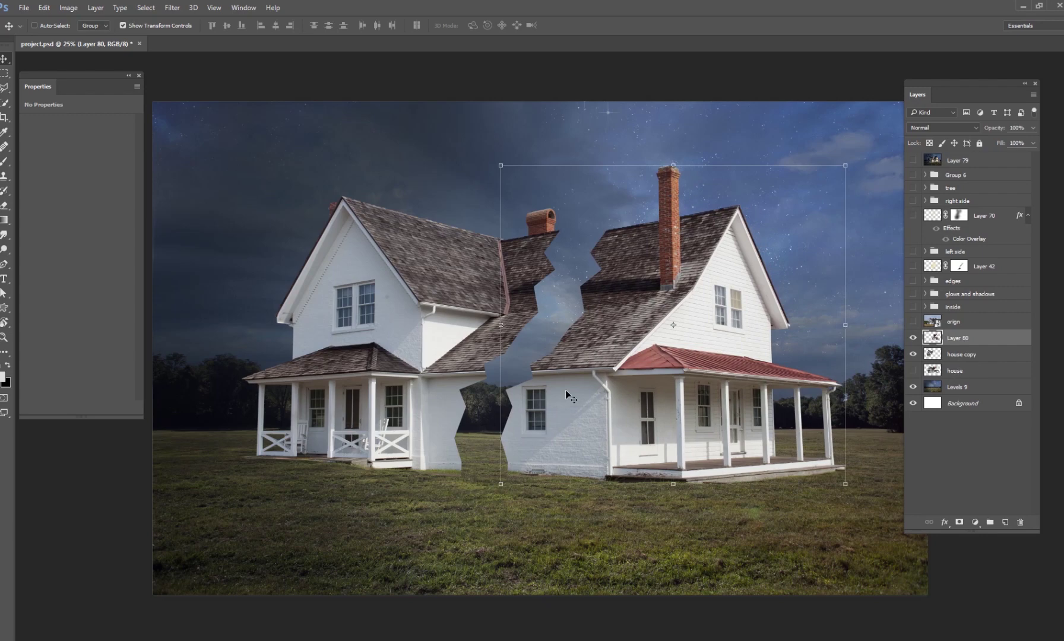
Zoom to 50% on the split and add a new empty layer above Layer 80
click(959, 404)
click(954, 339)
key(ctrl+plus)
key(ctrl+plus)
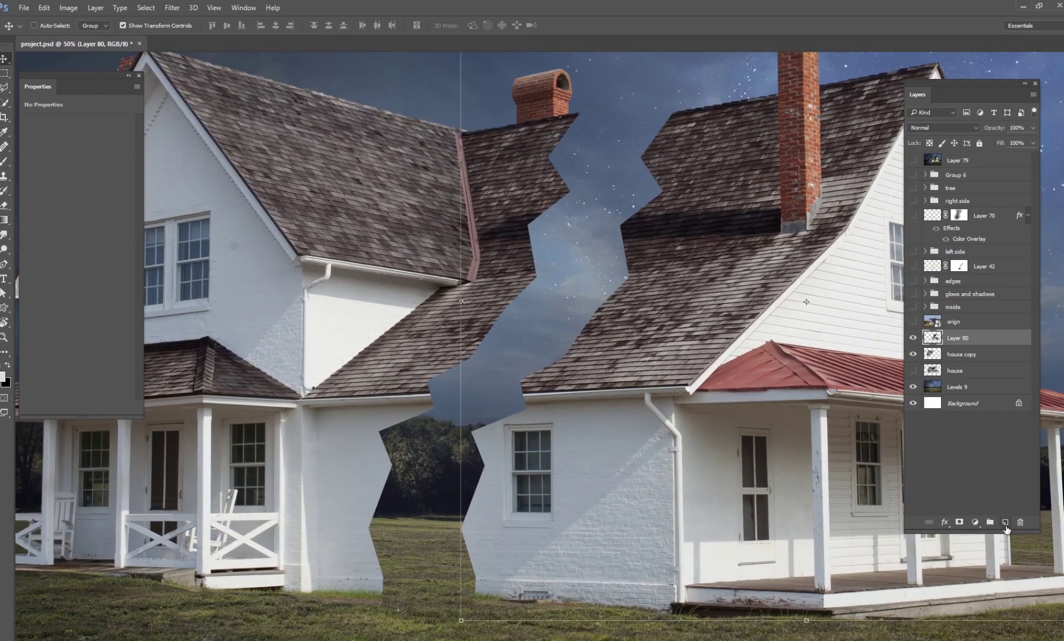
click(1005, 521)
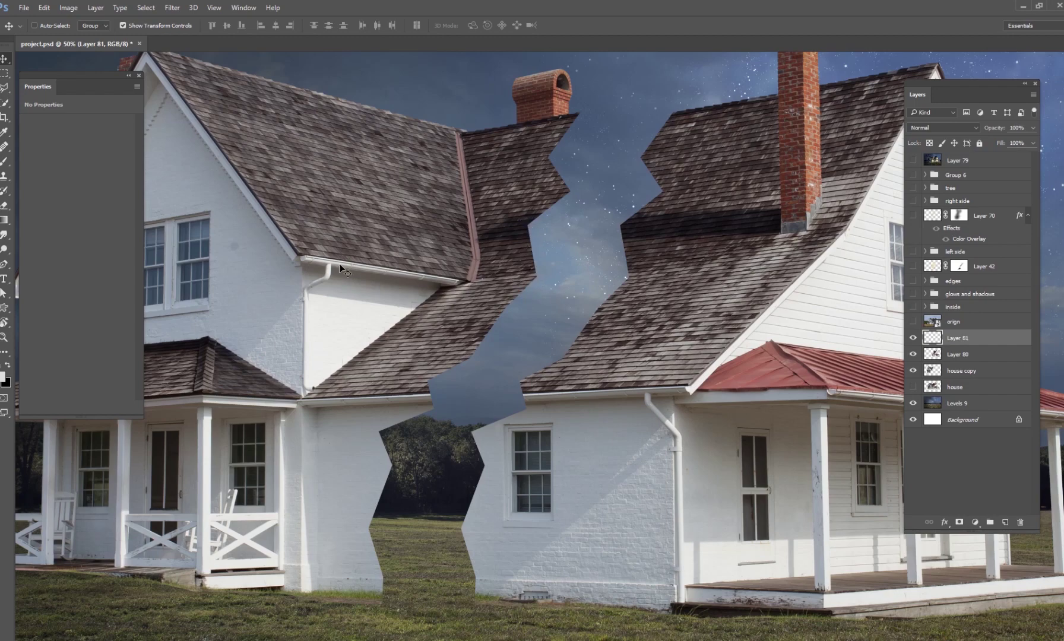
Set up the brush and sample the left roof's pale colour for painting the edge
key(b)
right_click(600, 170)
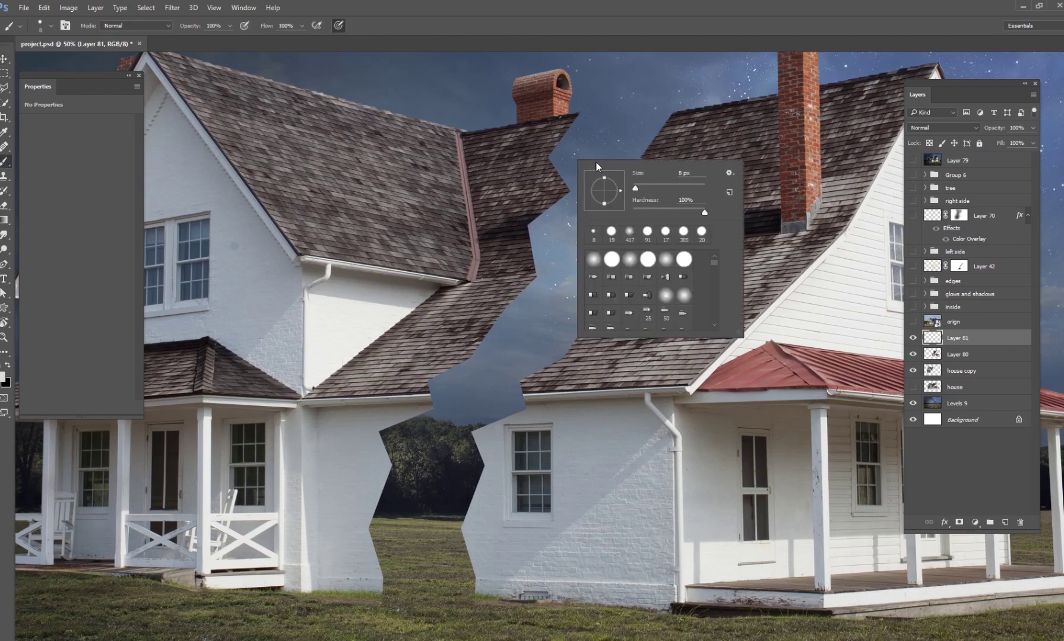
drag(635, 188, 652, 189)
drag(612, 134, 574, 179)
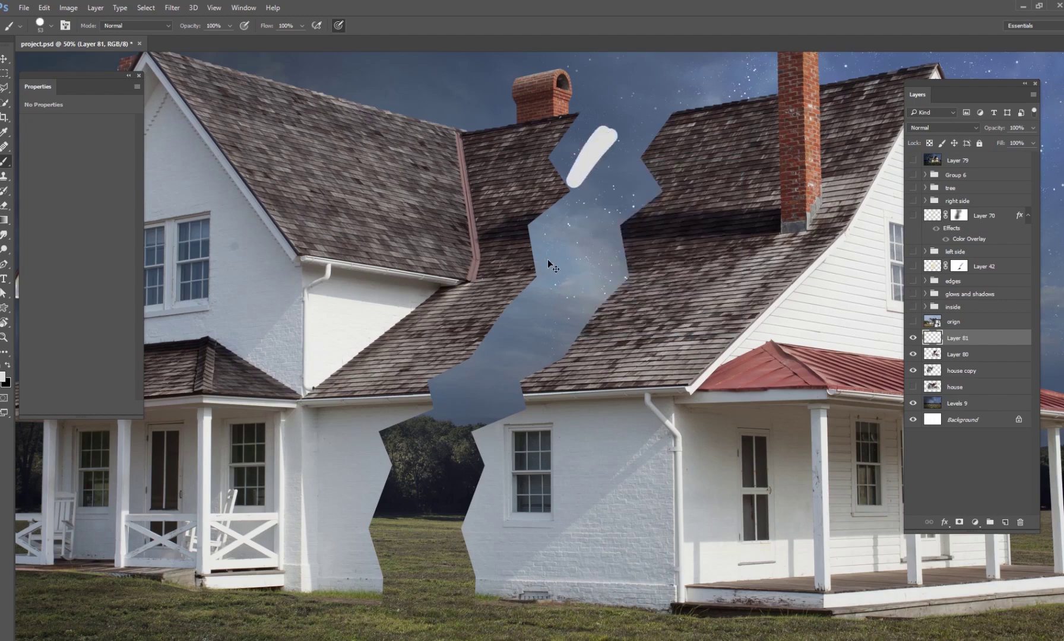
key(ctrl+z)
mouse_move(548, 259)
mouse_down()
mouse_move(555, 282)
mouse_move(568, 229)
mouse_up()
key(ctrl+z)
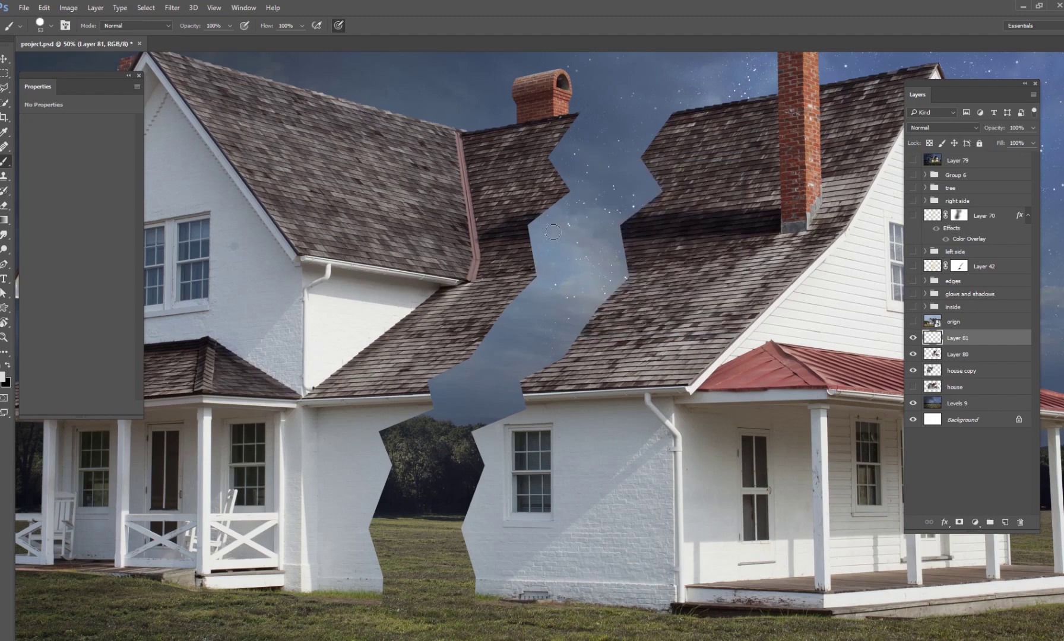
alt+click(393, 352)
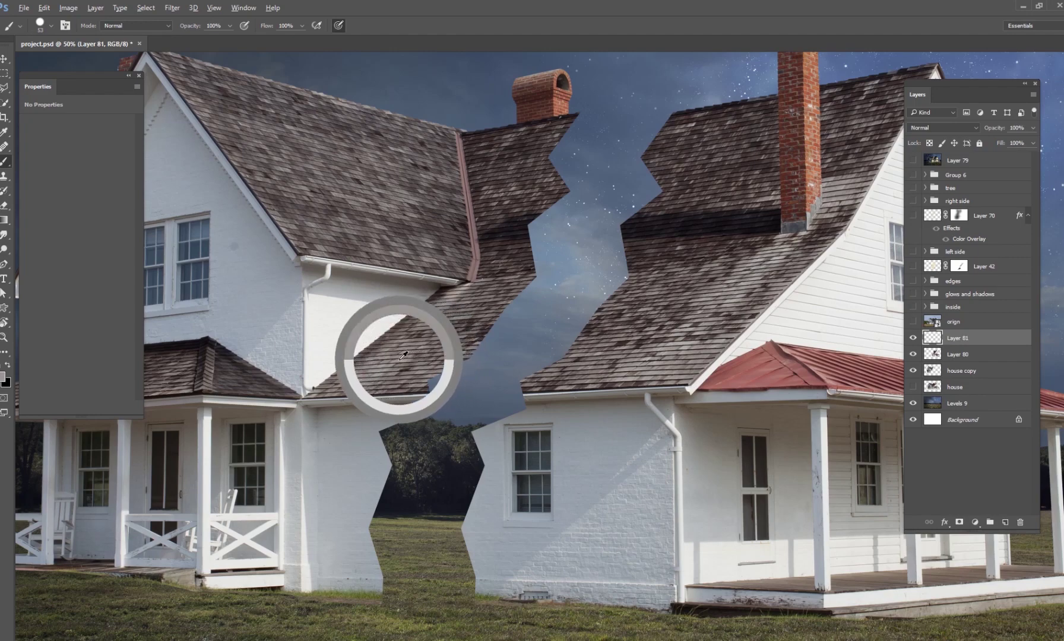
right_click(656, 227)
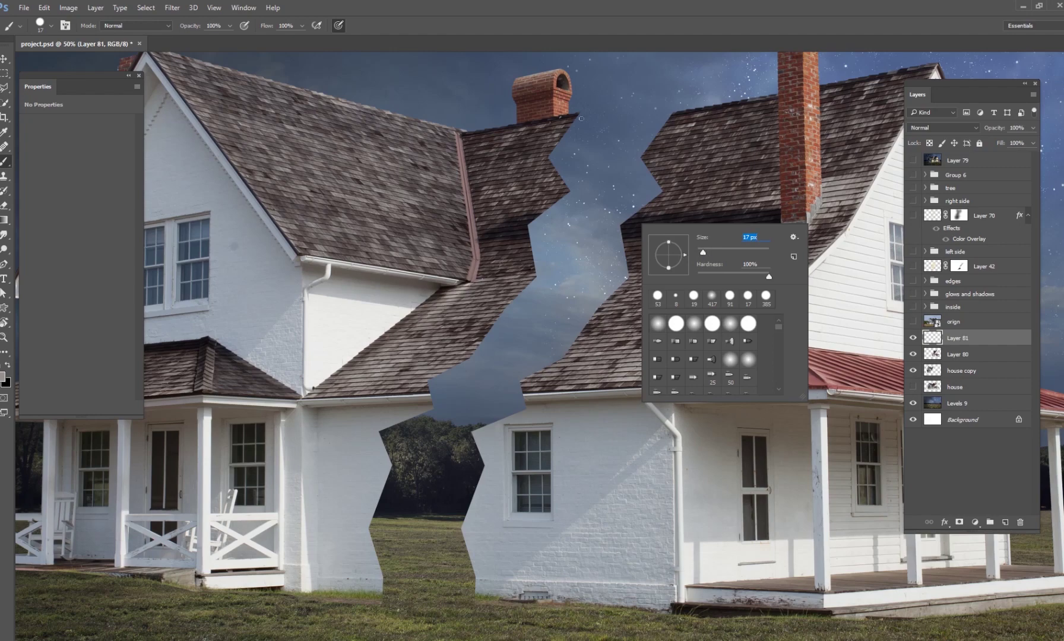
key(Return)
scroll(577, 102, up, 2)
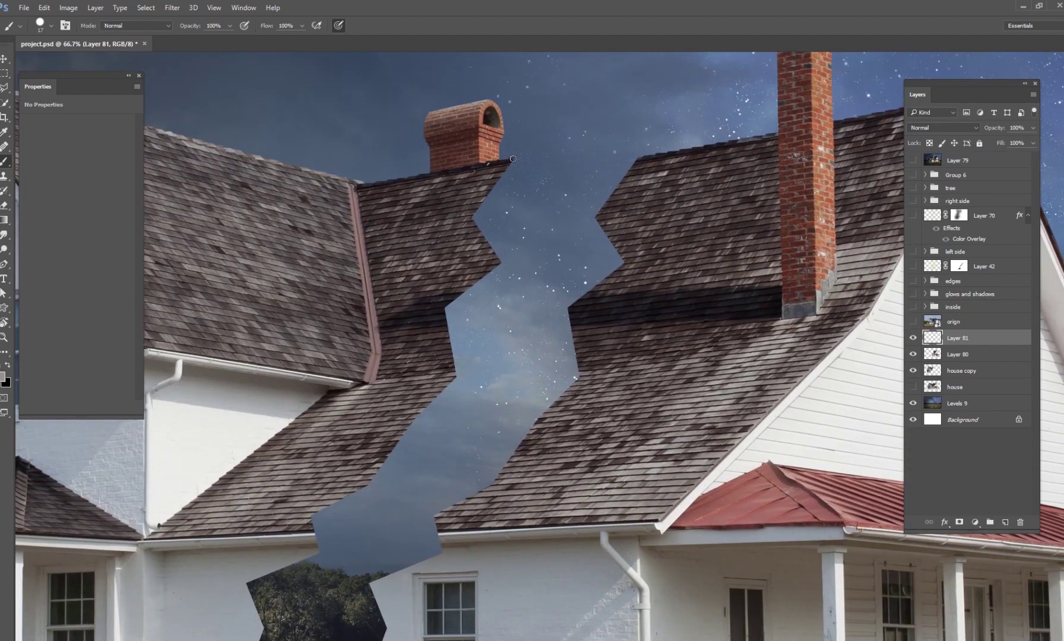
Paint a pale edge line along the roof cut down to the roof's lower corner
shift+click(472, 221)
shift+click(500, 262)
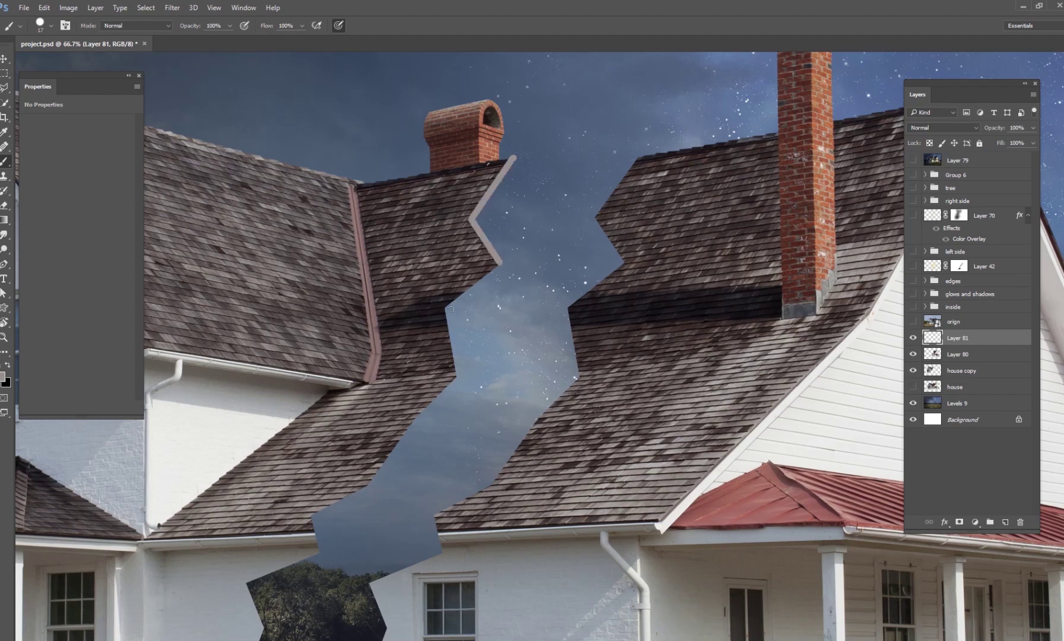
shift+click(444, 309)
shift+click(455, 378)
shift+click(371, 484)
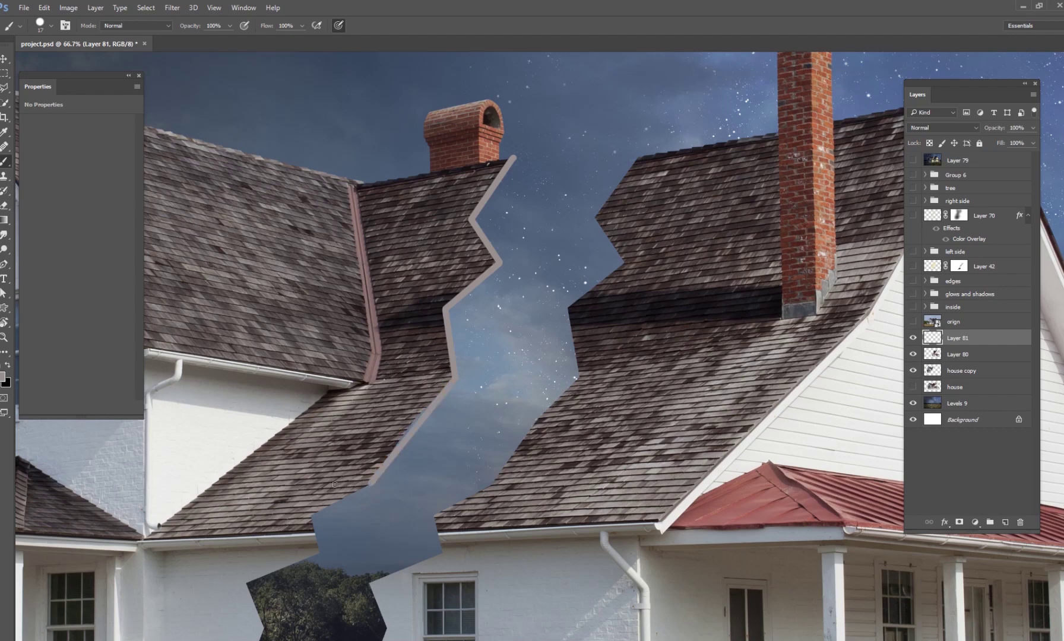
key(ctrl+z)
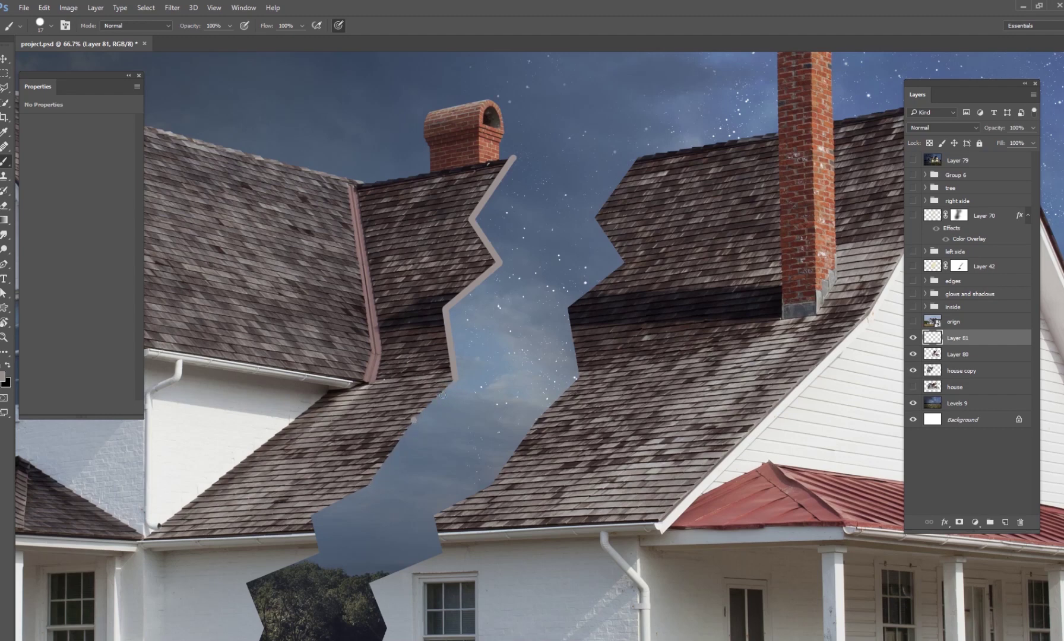
shift+click(410, 421)
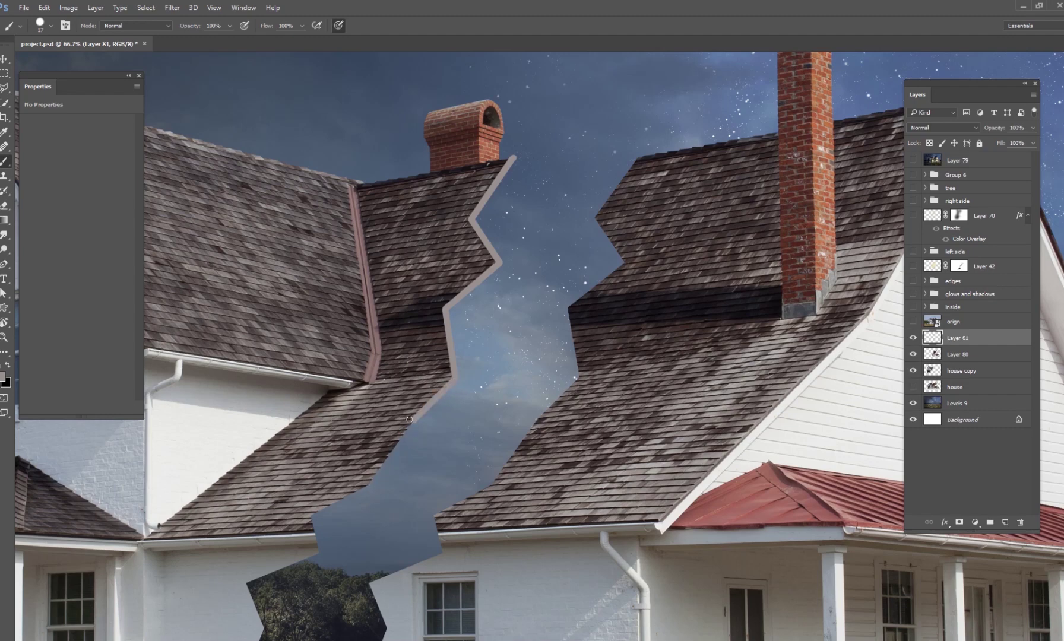
shift+click(369, 488)
shift+click(314, 524)
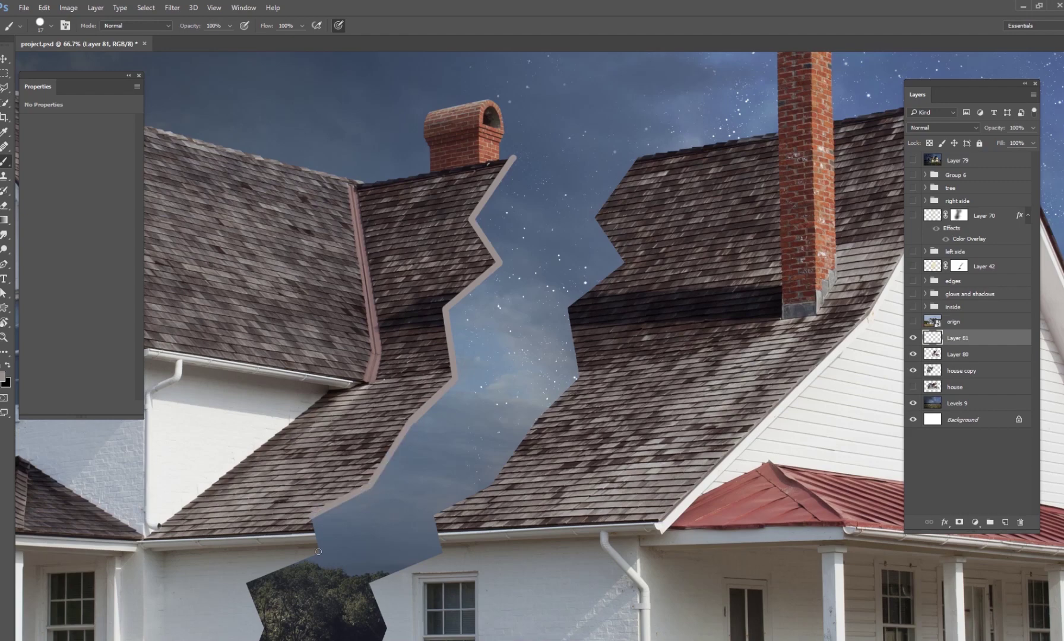
Paint the pale edge down the wall crack to the grass
drag(318, 551, 487, 389)
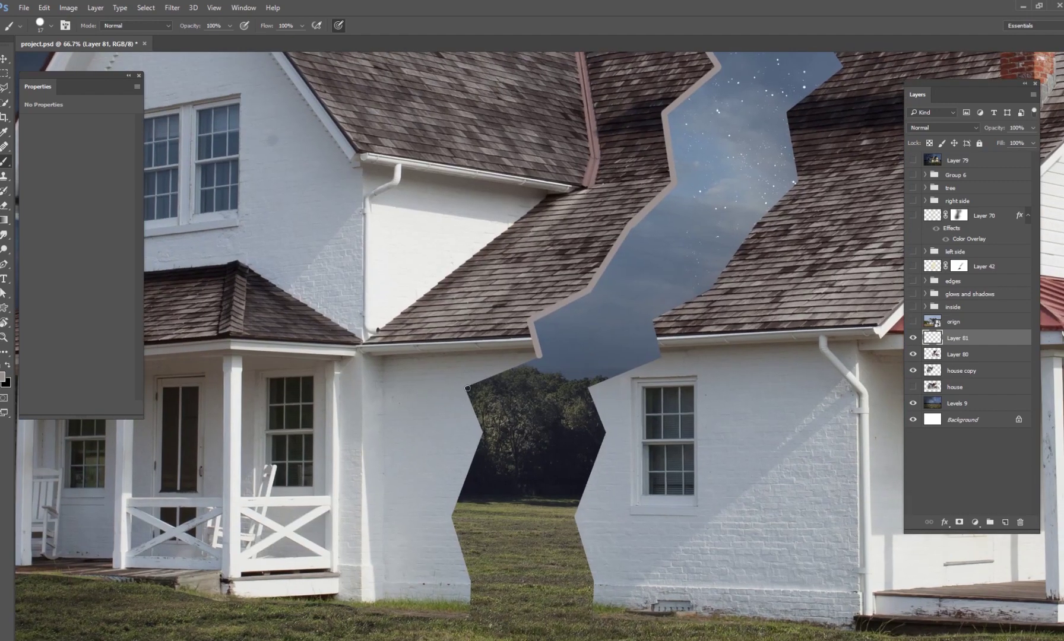
shift+click(468, 388)
shift+click(480, 434)
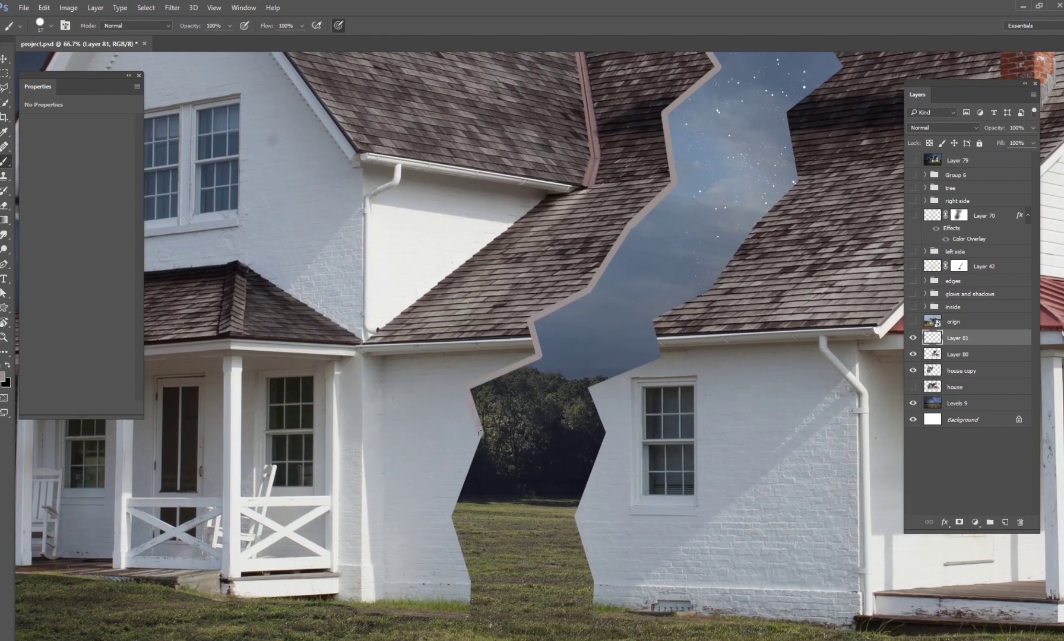
shift+click(450, 520)
shift+click(467, 583)
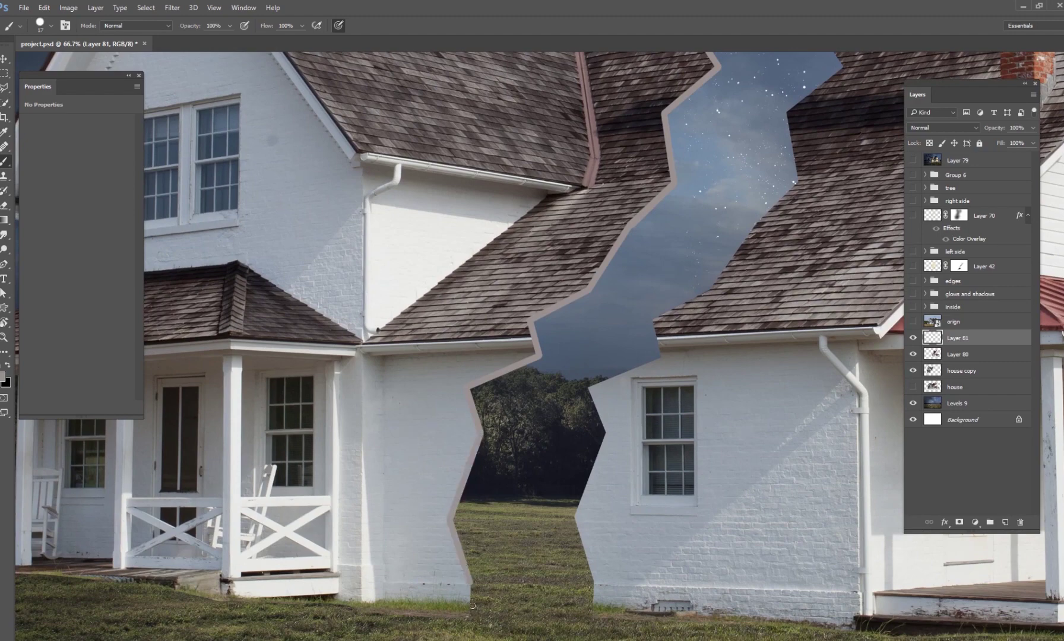
shift+click(471, 602)
scroll(483, 585, down, 2)
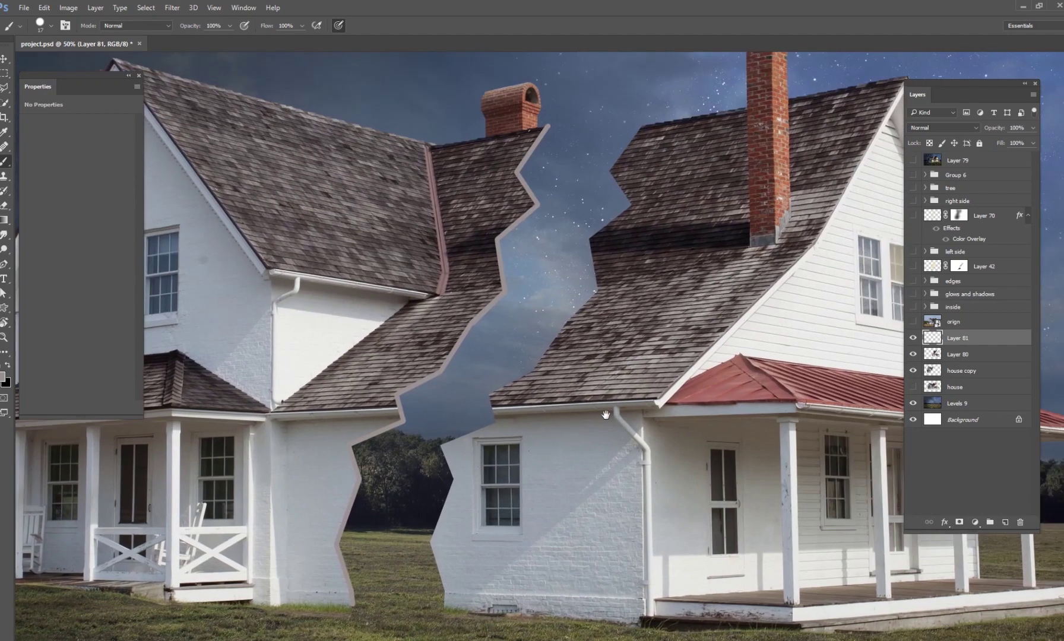
drag(605, 415, 599, 405)
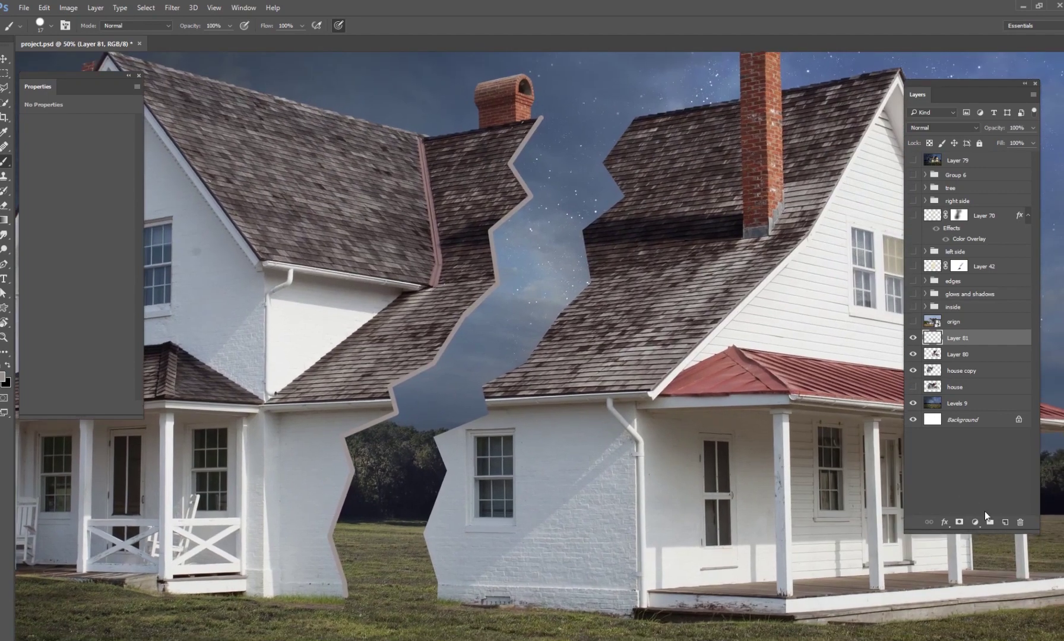
Rename the painted layer to 'edge'
double_click(964, 337)
text(edge)
key(Return)
Add a new layer clipped to 'edge' and set a 0% hardness, 10% flow, dark grey brush
click(1005, 522)
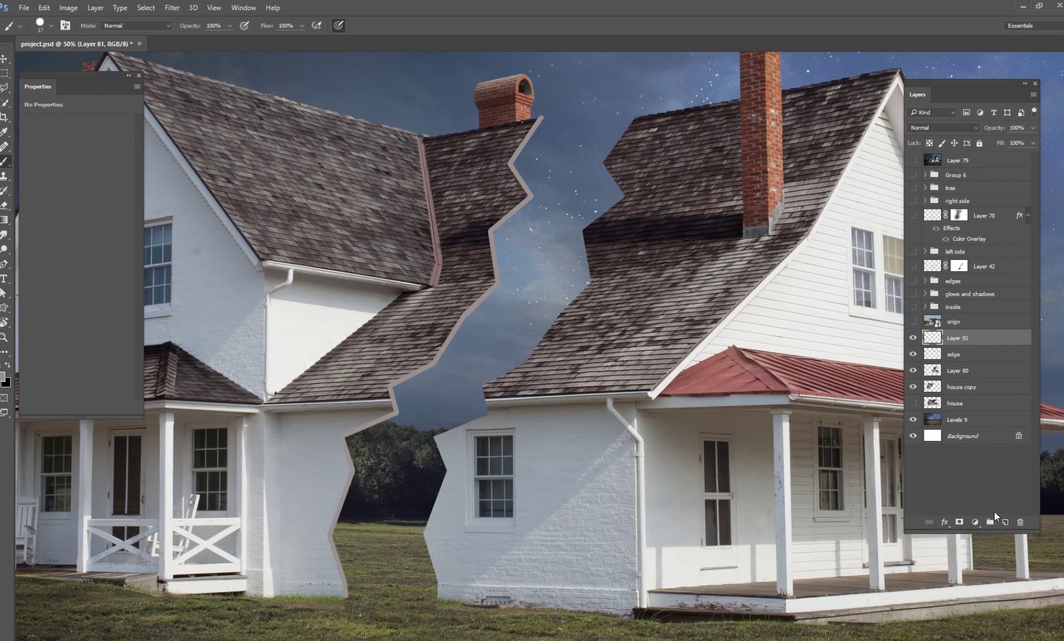
key(ctrl+alt+g)
right_click(565, 298)
mouse_move(664, 338)
mouse_down()
mouse_move(644, 339)
mouse_move(666, 326)
mouse_up()
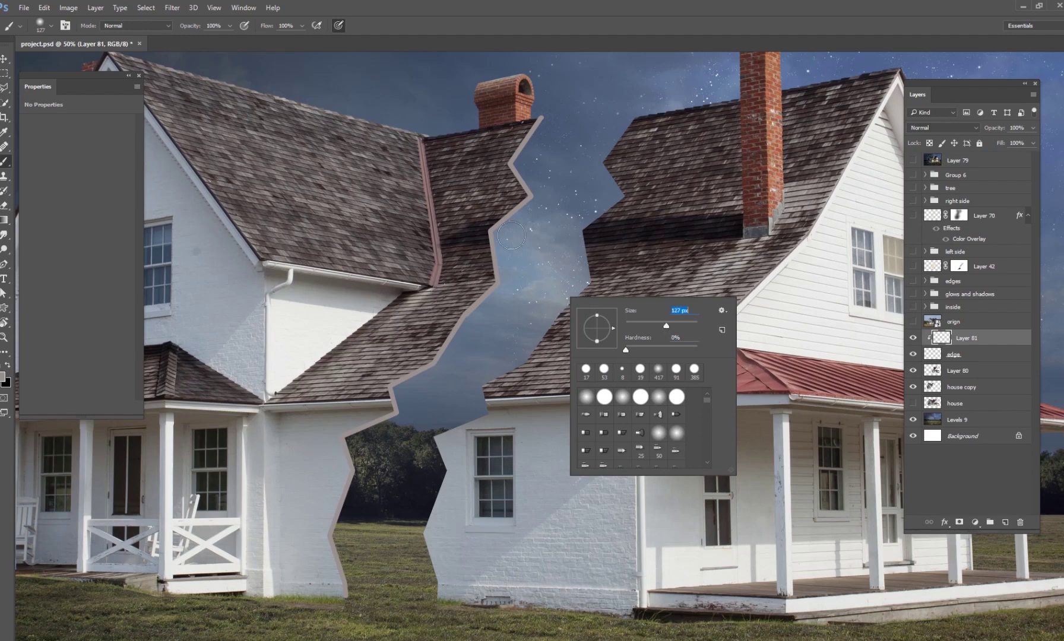
click(303, 25)
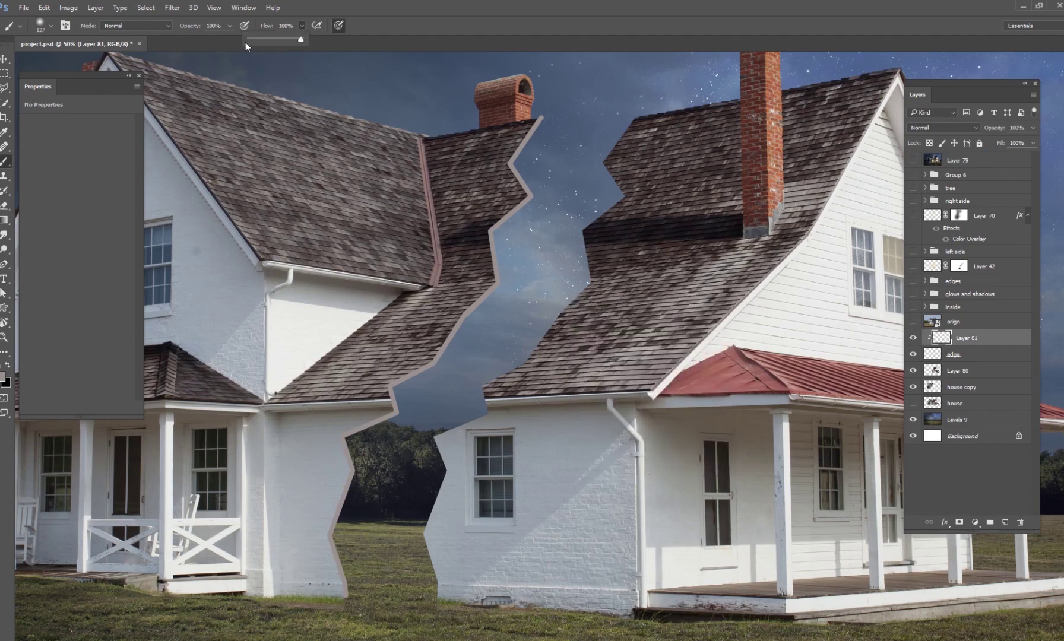
click(2, 378)
drag(612, 499, 547, 523)
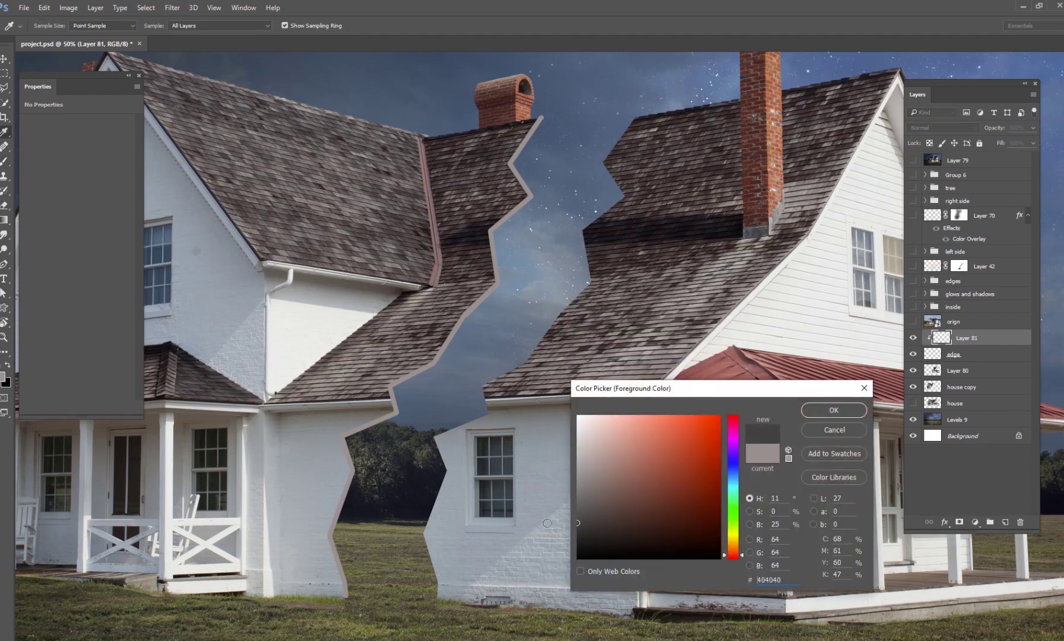
click(814, 412)
right_click(603, 272)
key(Return)
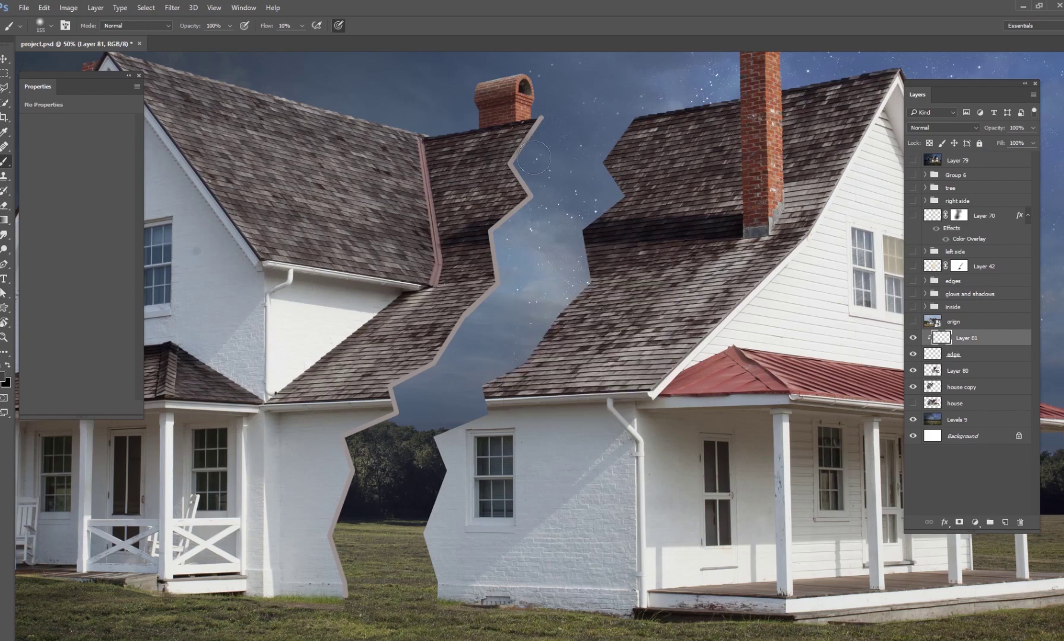
Shade the roof crack edge with soft dark grey strokes
mouse_move(534, 158)
mouse_down()
mouse_move(535, 129)
mouse_move(507, 213)
mouse_move(465, 255)
mouse_move(461, 303)
mouse_move(433, 325)
mouse_up()
mouse_move(390, 372)
mouse_down()
mouse_move(411, 372)
mouse_move(333, 466)
mouse_move(342, 495)
mouse_move(310, 528)
mouse_move(335, 583)
mouse_up()
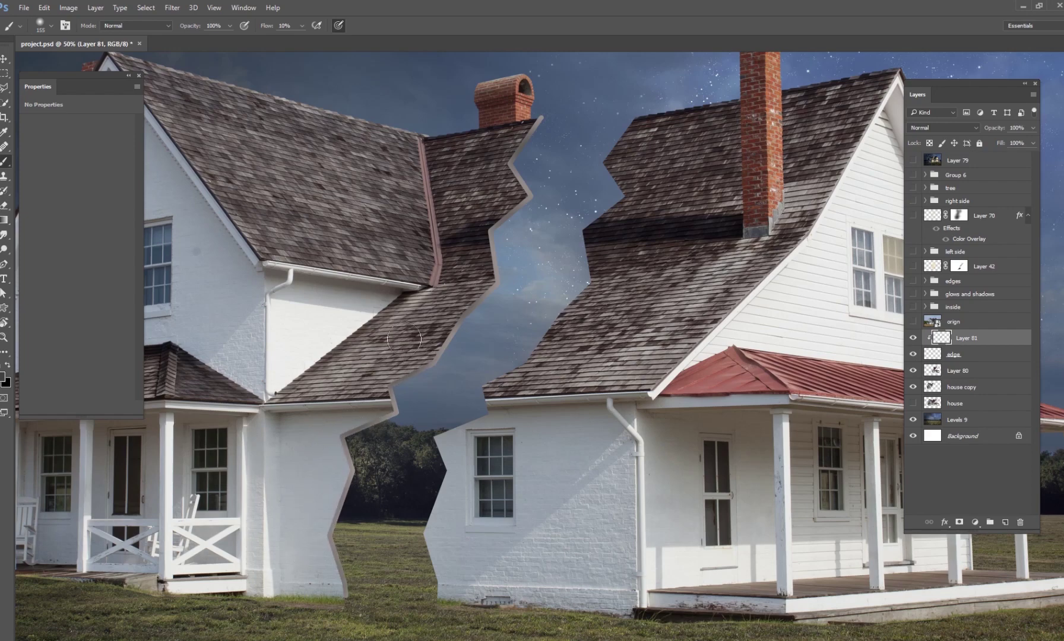
scroll(404, 339, up, 3)
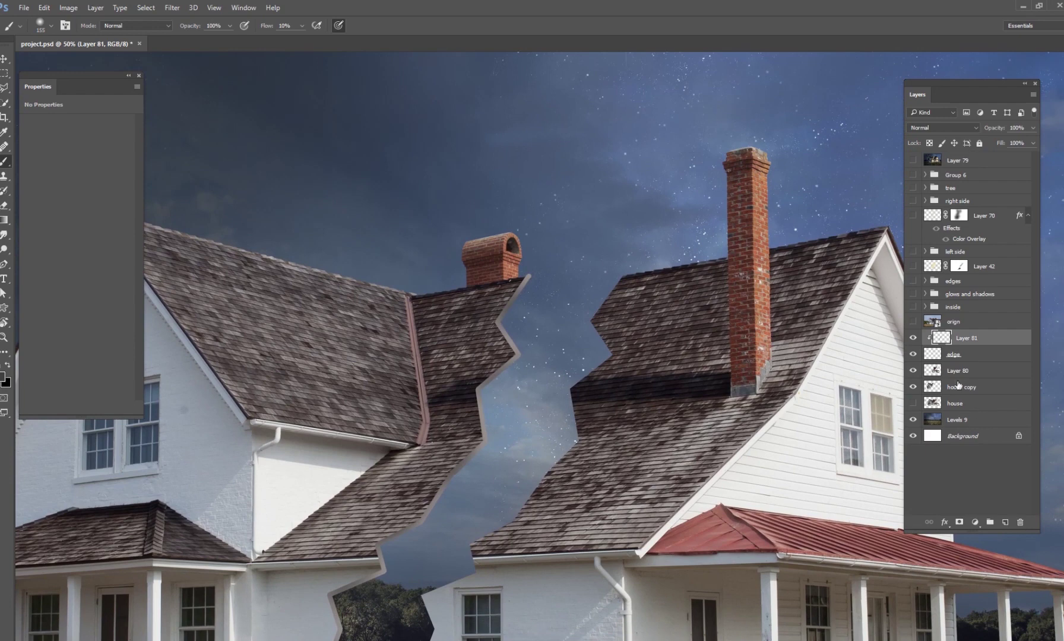
click(973, 356)
Add a layer mask to 'edge' and set a 31 px, 100% hard brush with black foreground
click(959, 522)
right_click(620, 341)
mouse_move(697, 367)
mouse_down()
mouse_move(688, 367)
mouse_move(749, 391)
mouse_up()
key(Return)
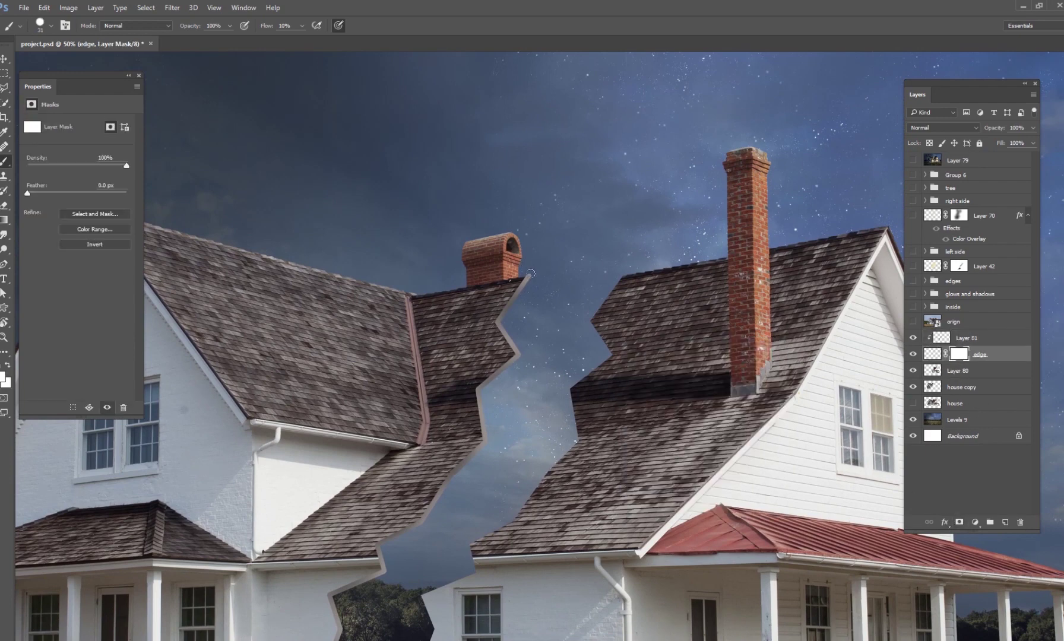
key(d)
key(x)
key(ctrl+0)
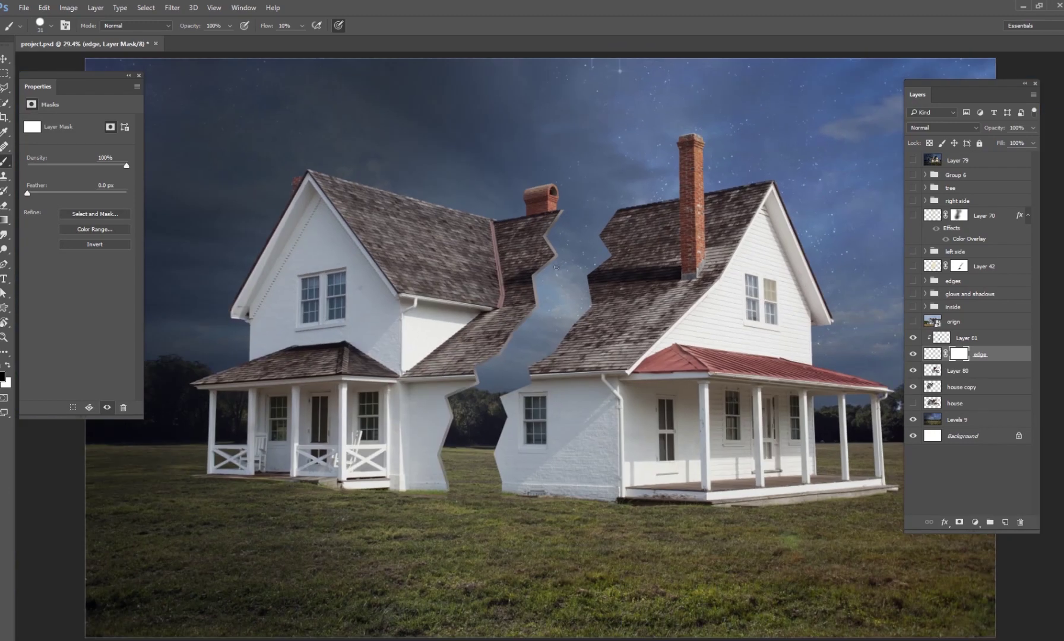
key(alt+bracketright)
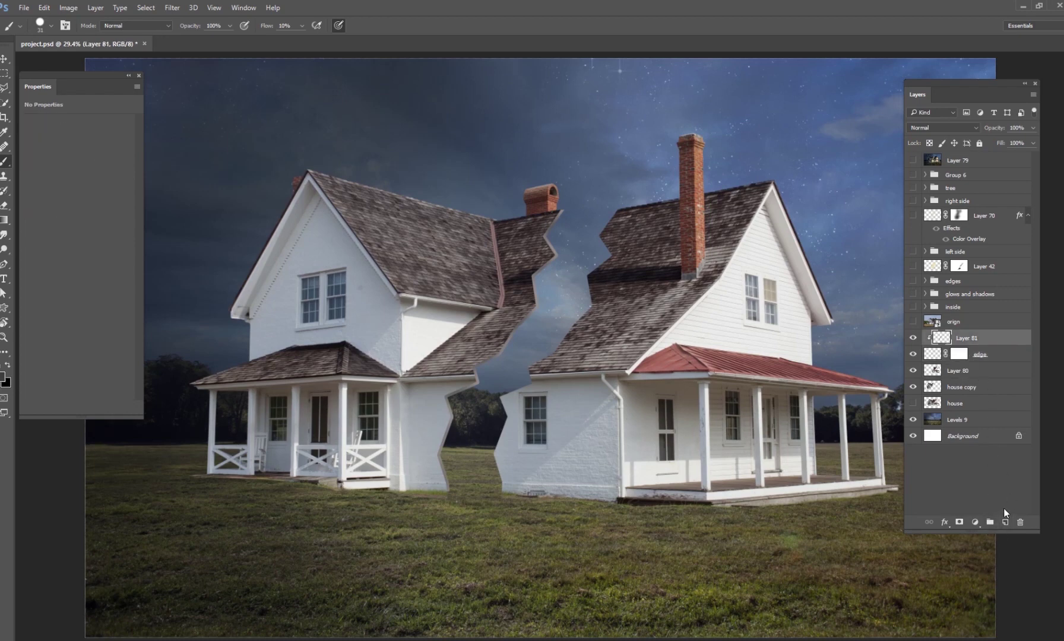
Create Layer 82 below house copy and set a 62 px brush with higher flow
click(974, 390)
click(1004, 522)
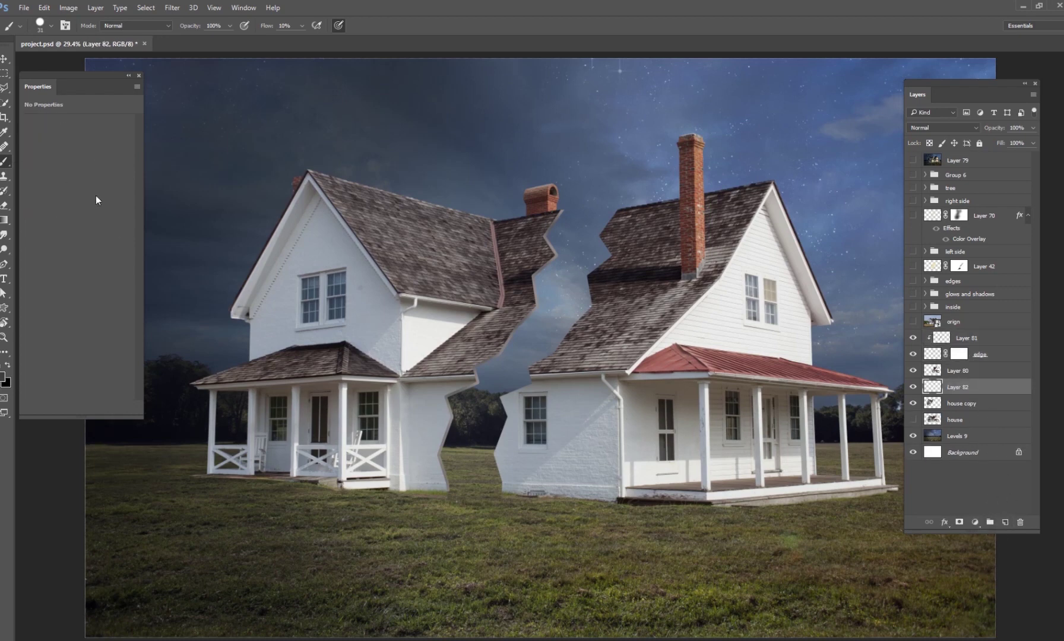
right_click(580, 361)
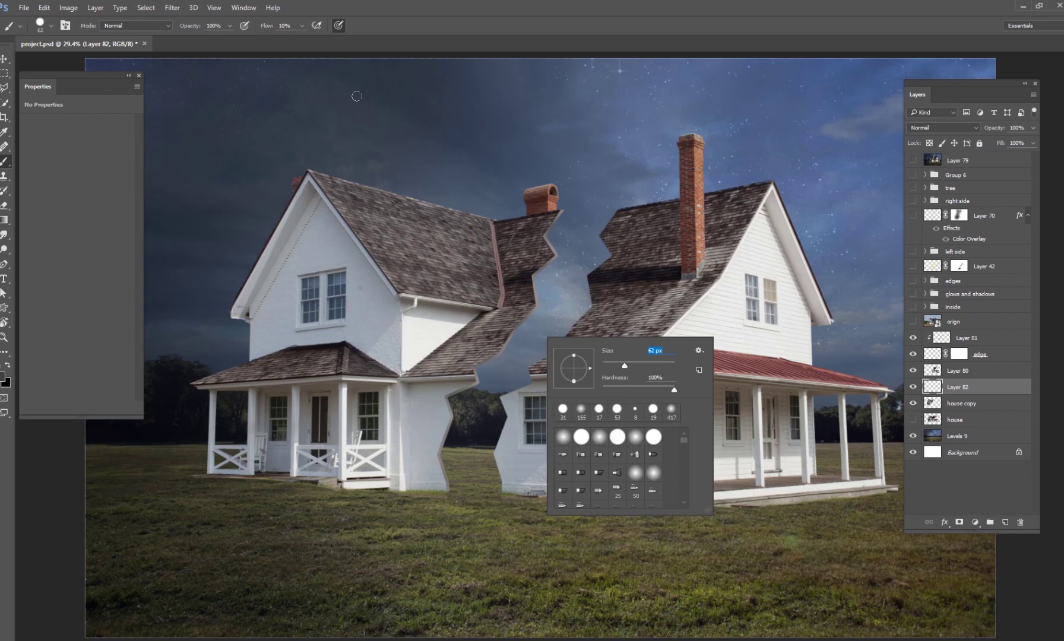
key(Return)
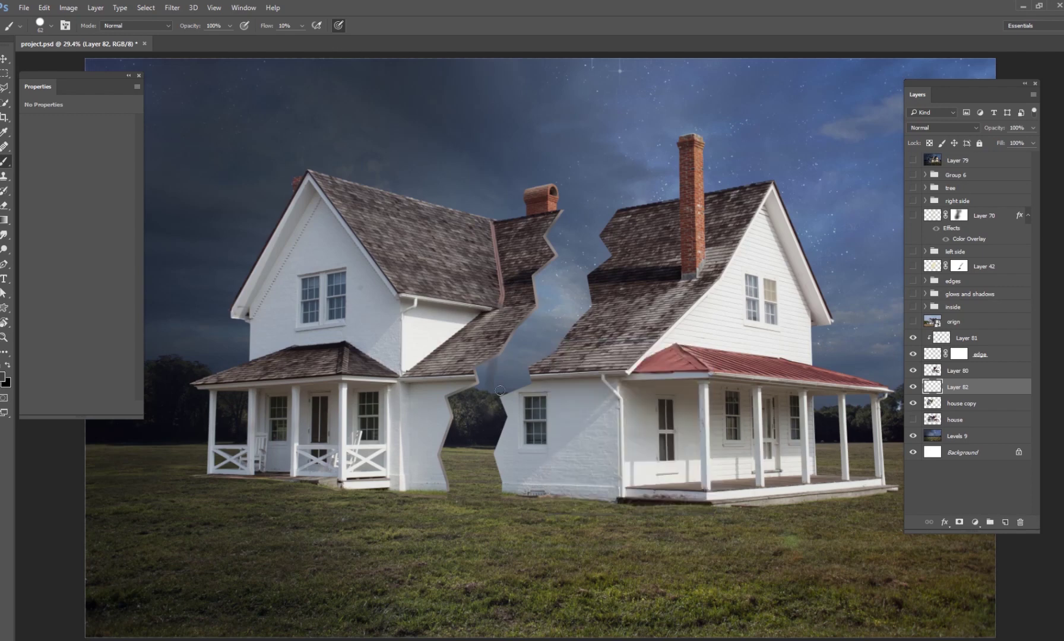
drag(302, 26, 308, 39)
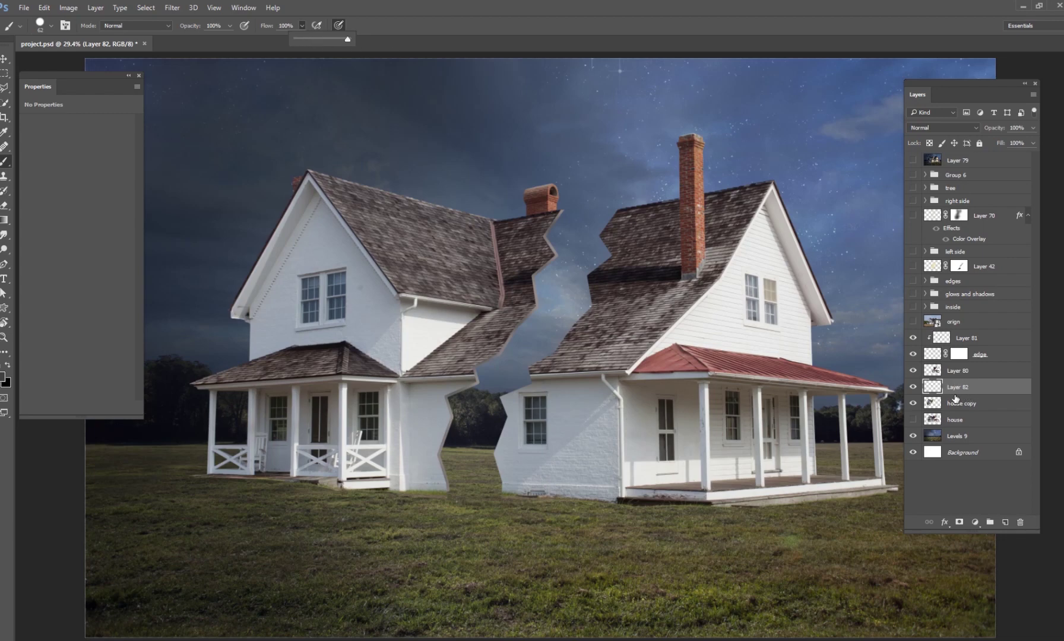
drag(955, 399, 917, 401)
Paint dark grey into the gap between the halves with a 111 px brush, then hide the work layers
drag(511, 332, 511, 381)
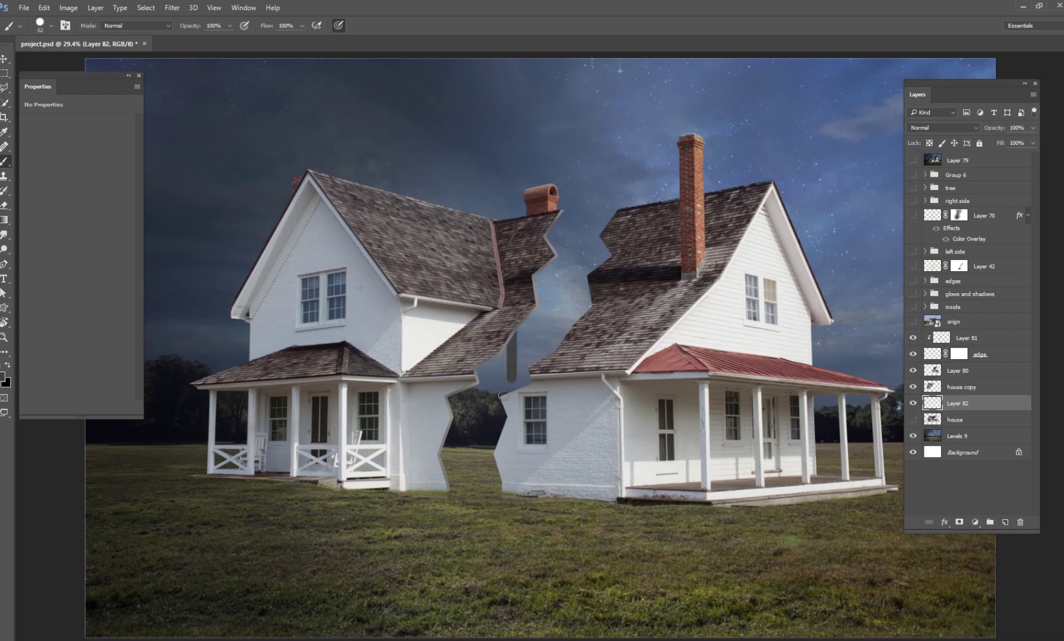
drag(452, 486, 505, 467)
right_click(484, 395)
drag(561, 418, 578, 422)
key(Return)
mouse_move(492, 344)
mouse_down()
mouse_move(479, 429)
mouse_move(461, 389)
mouse_move(449, 431)
mouse_move(488, 437)
mouse_move(483, 374)
mouse_move(479, 429)
mouse_move(441, 444)
mouse_move(453, 458)
mouse_move(524, 475)
mouse_up()
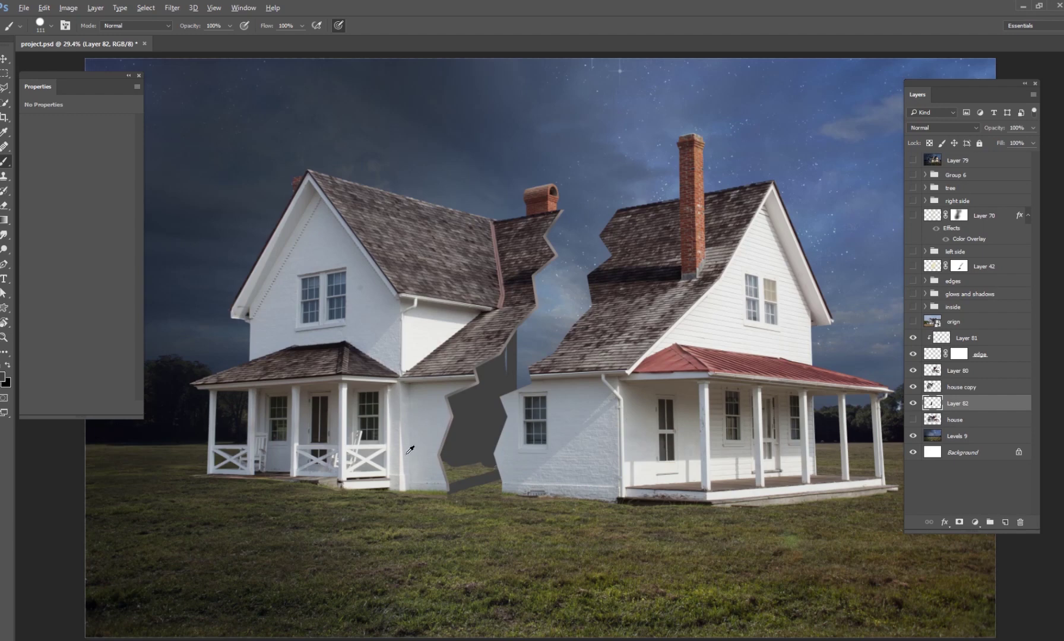
alt+click(372, 434)
mouse_move(484, 462)
mouse_down()
mouse_move(441, 479)
mouse_move(460, 463)
mouse_move(449, 464)
mouse_up()
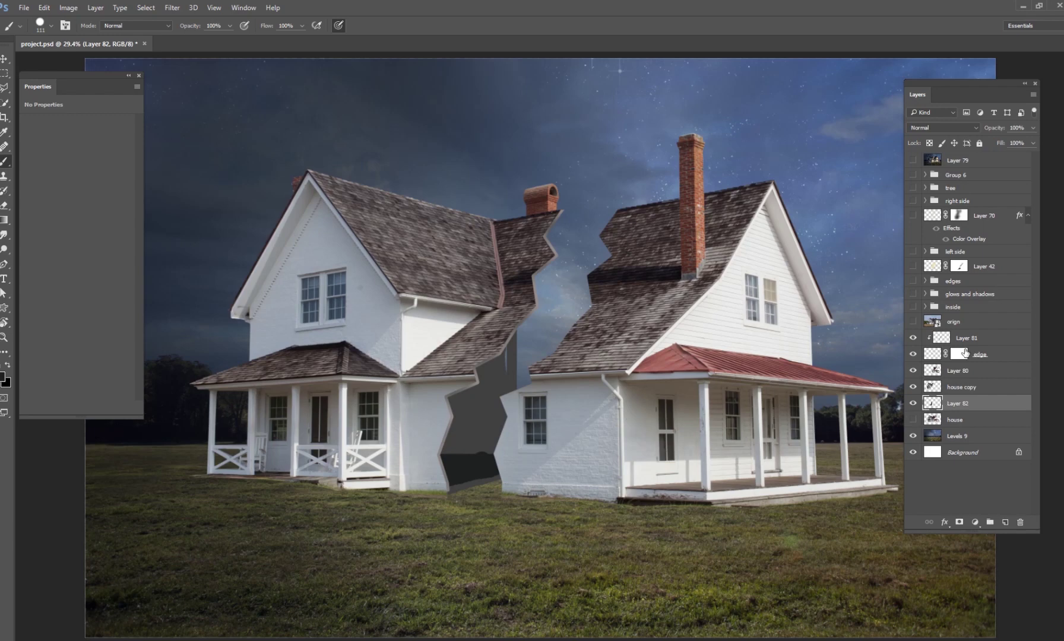
drag(913, 337, 913, 404)
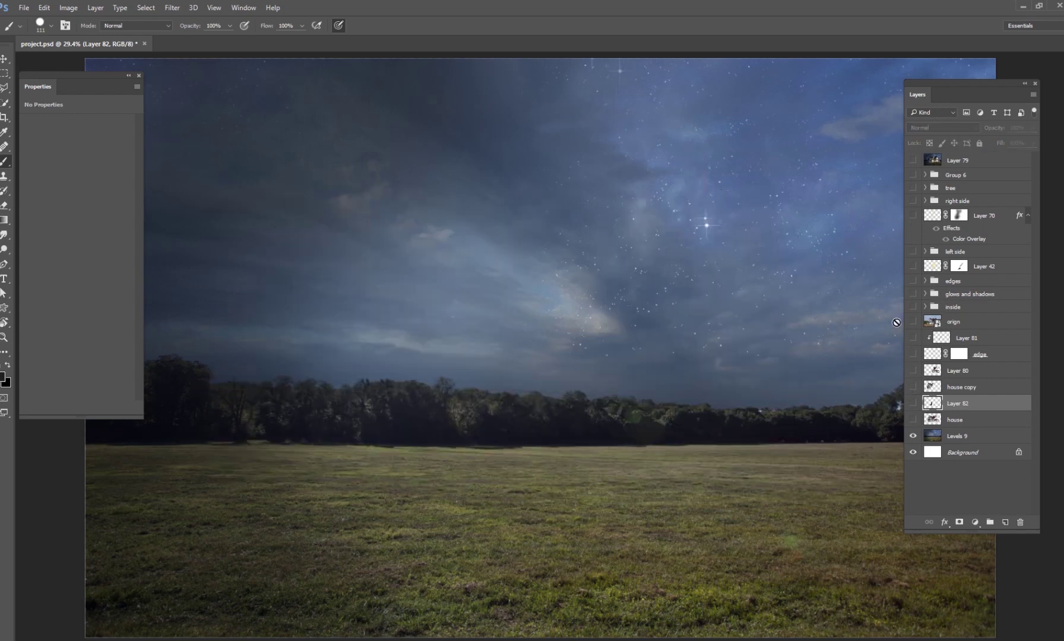
Show the right side, left side, edges, inside, glows and shadows groups, Layer 70, tree and Group 6
click(919, 201)
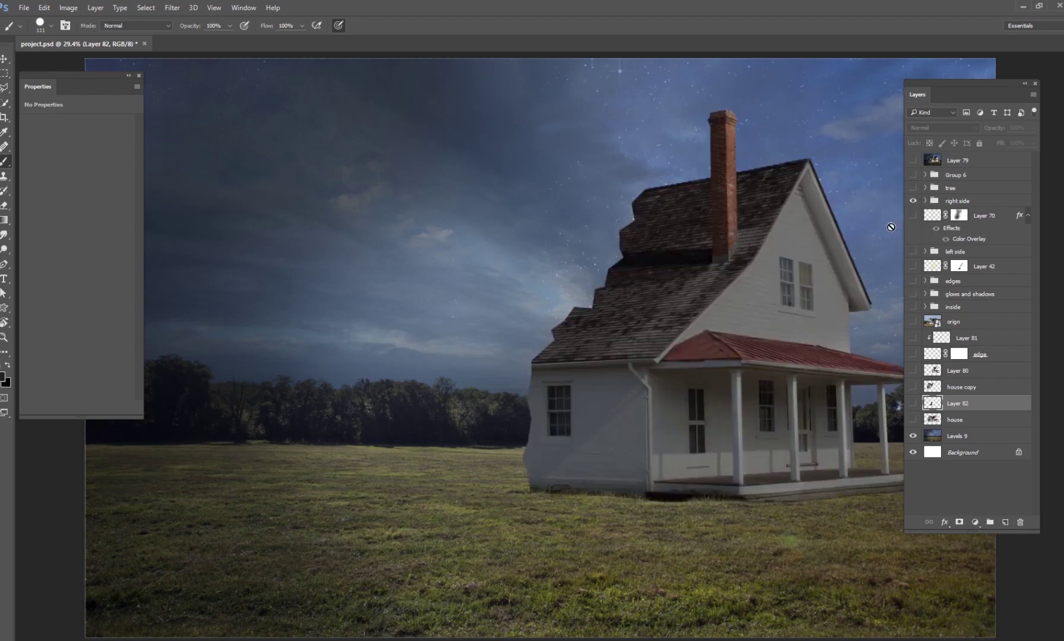
click(917, 253)
click(913, 252)
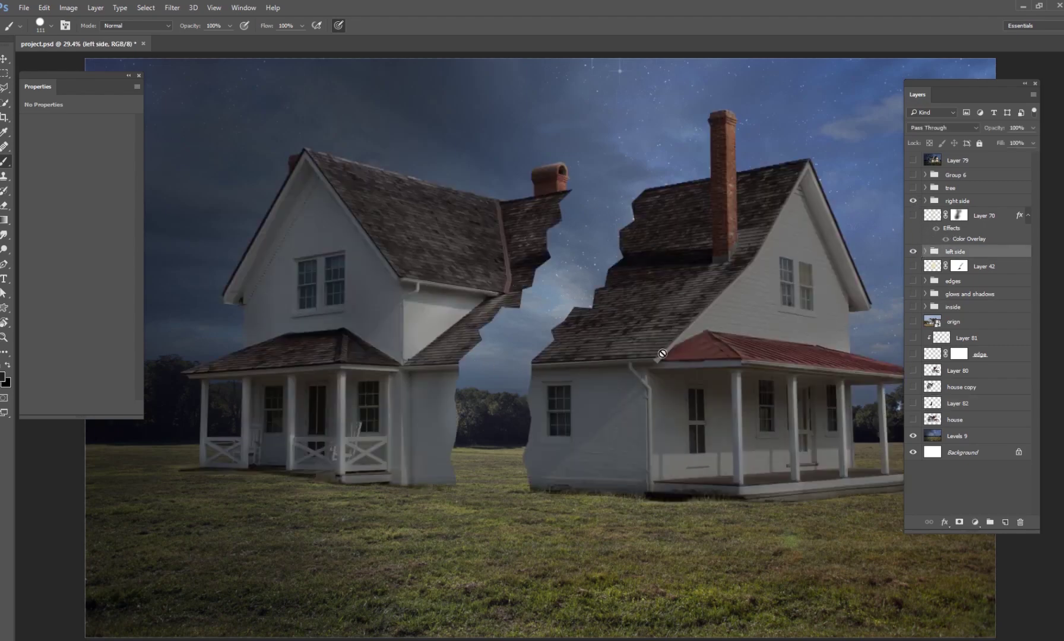
click(913, 281)
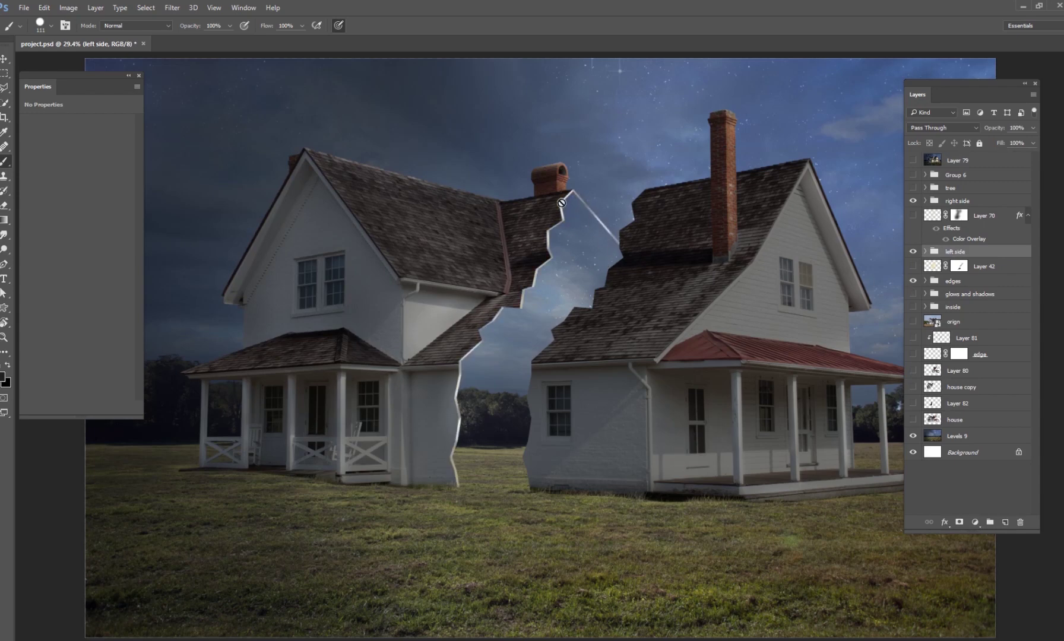
click(913, 307)
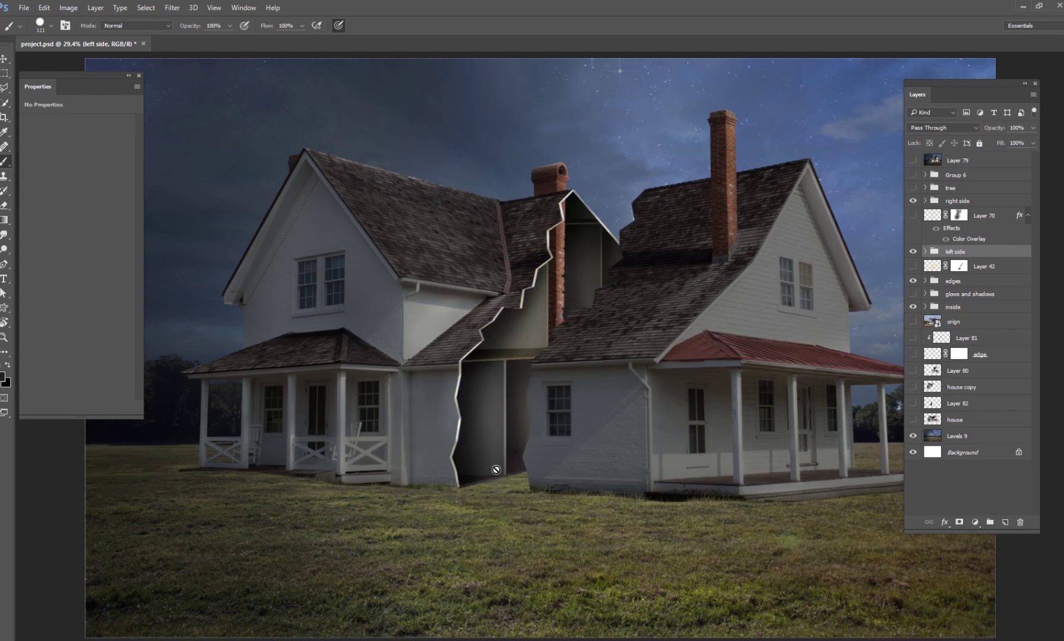
click(913, 294)
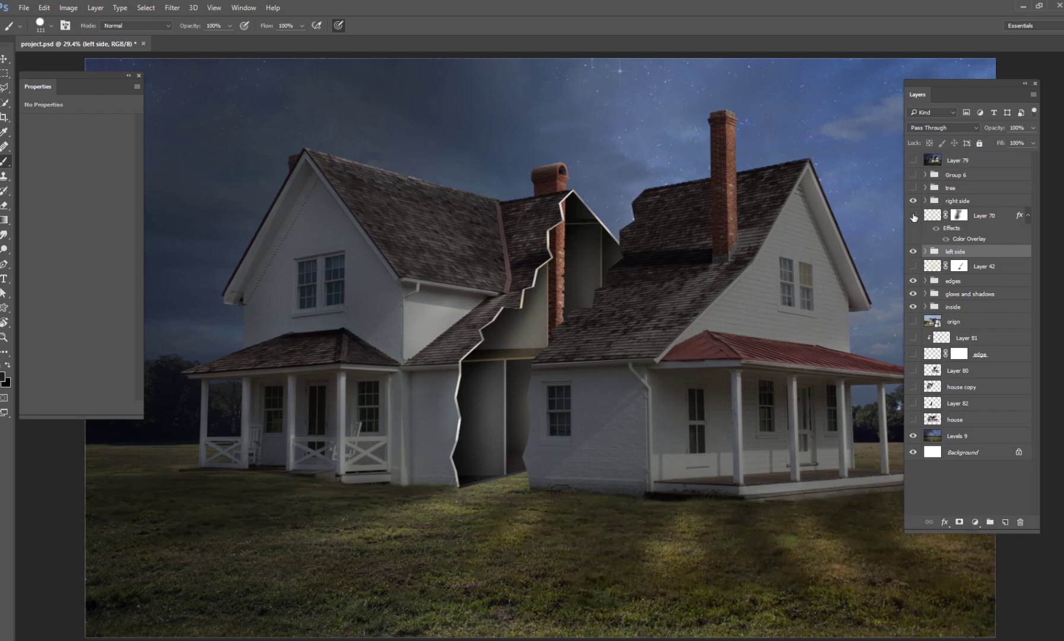
click(913, 215)
click(914, 187)
click(913, 175)
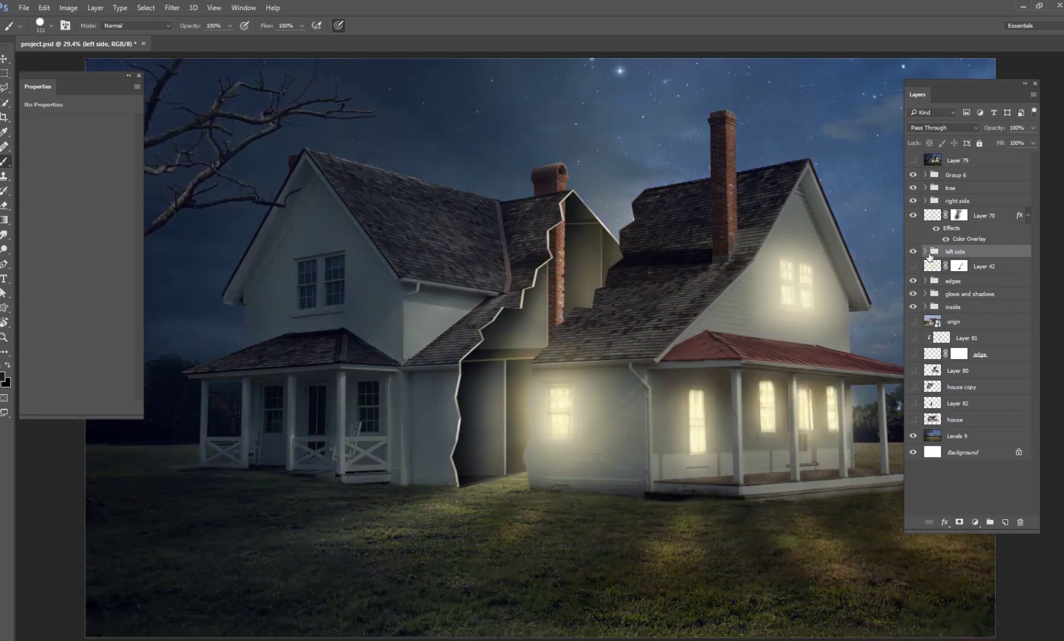
click(955, 178)
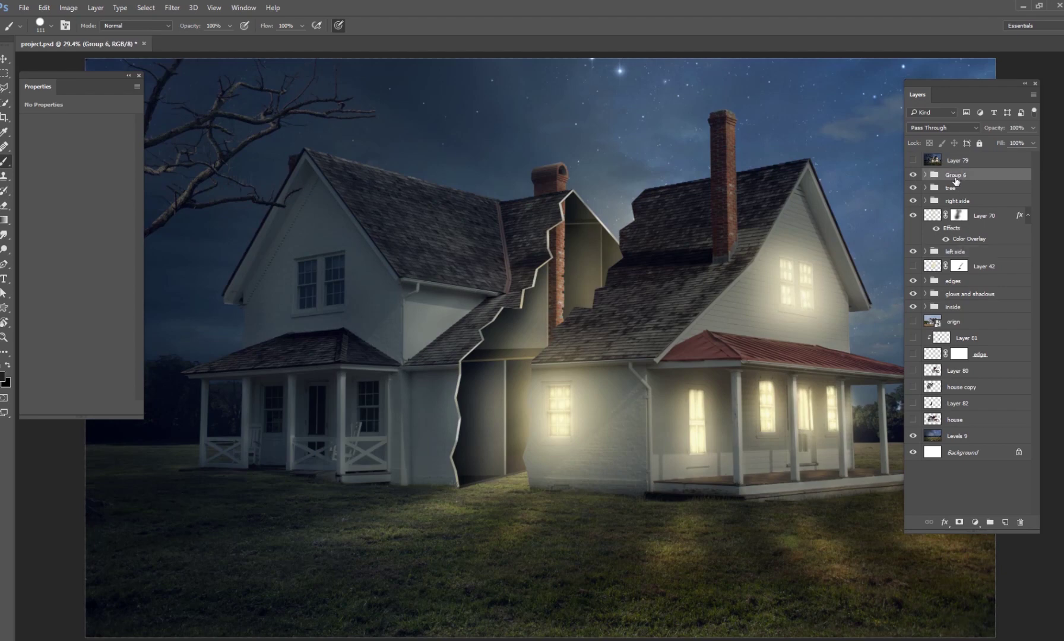
click(939, 165)
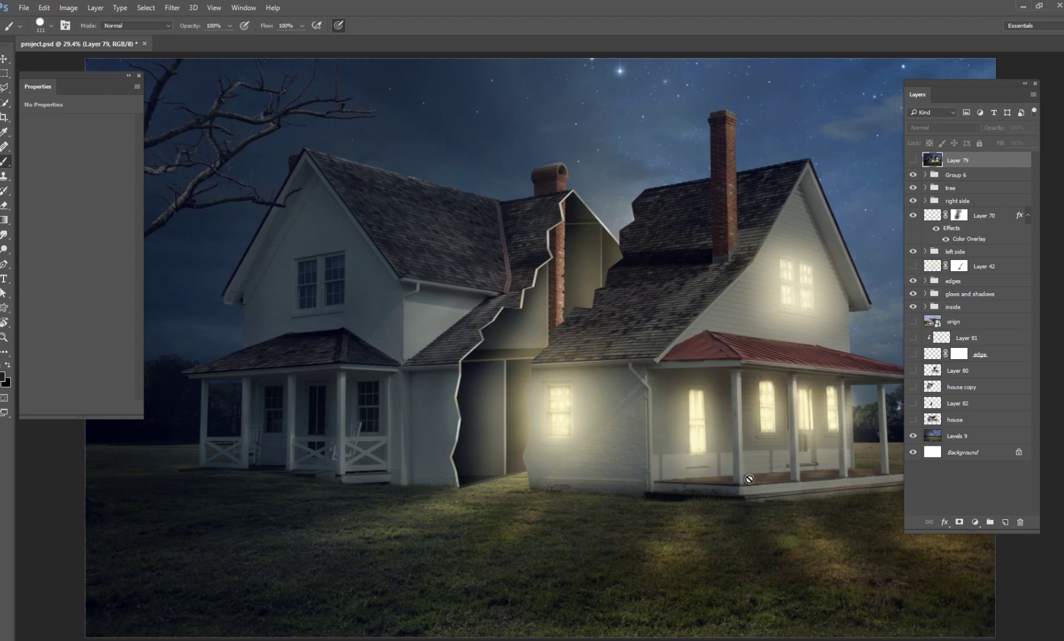
click(962, 457)
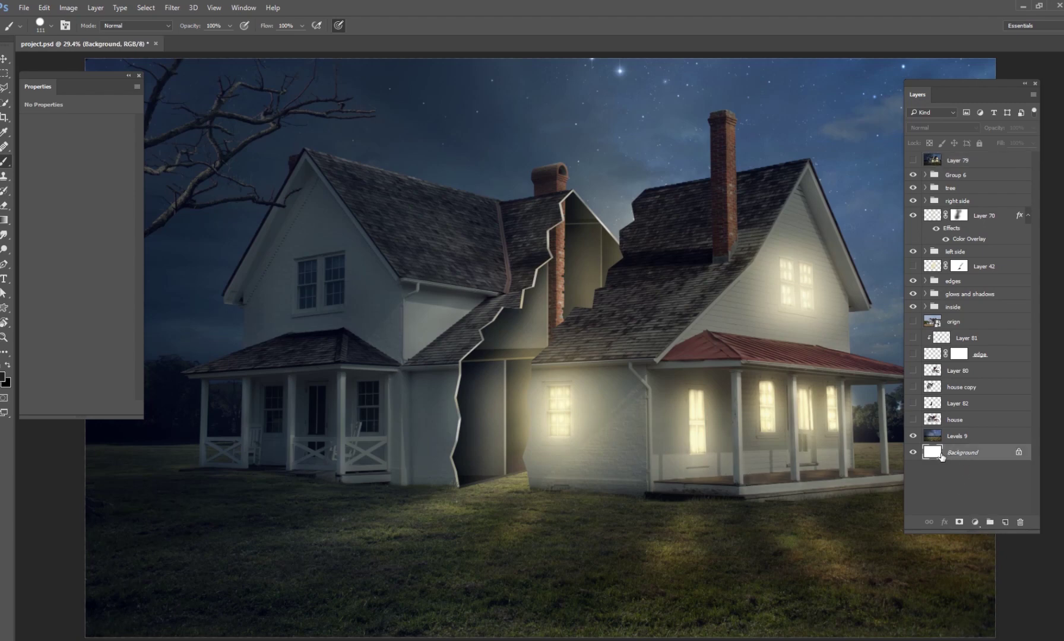